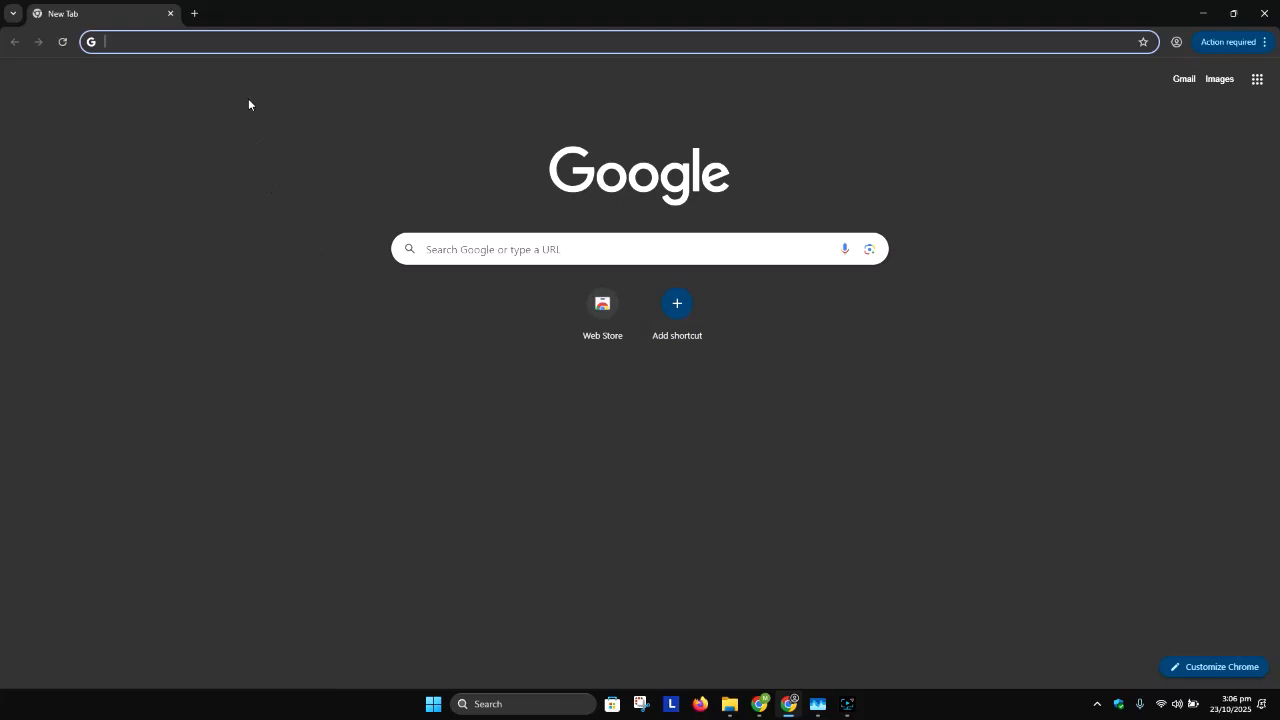
- Search Google for "download windows 10 iso"
text(windows 10 iso)
key(Return)
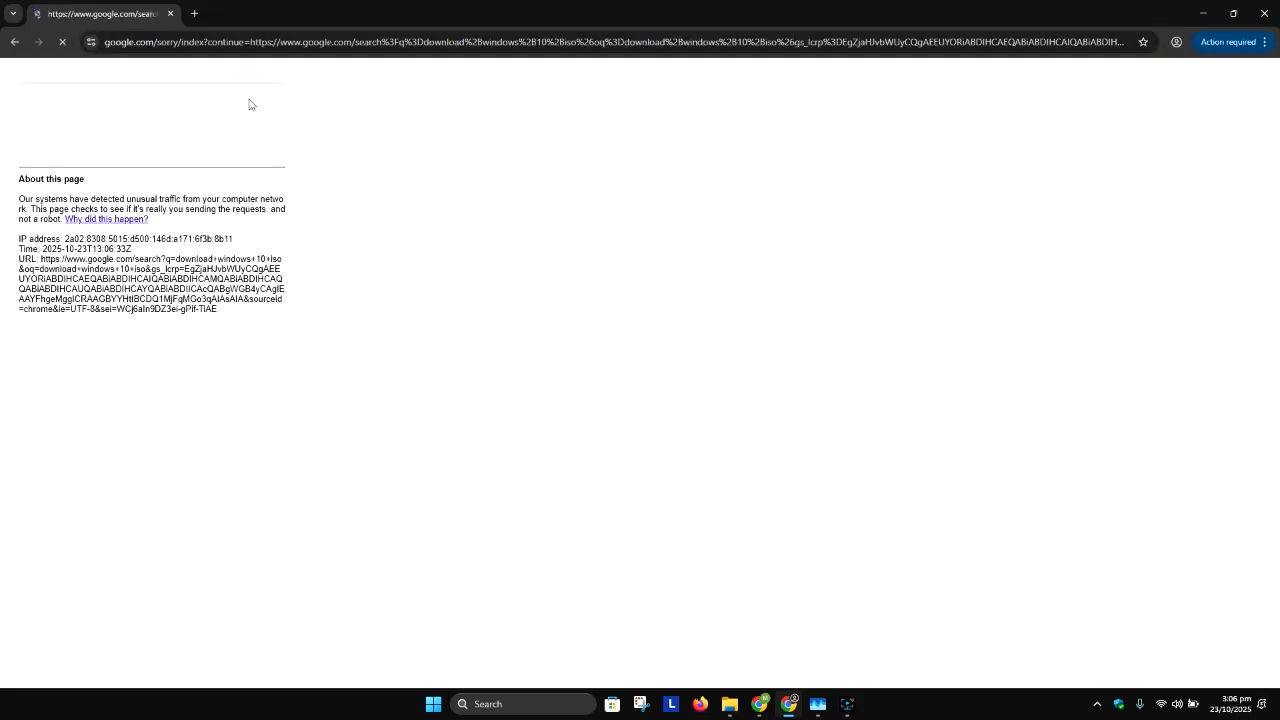
- Complete the robot check by selecting all images with traffic lights and verifying
click(82, 133)
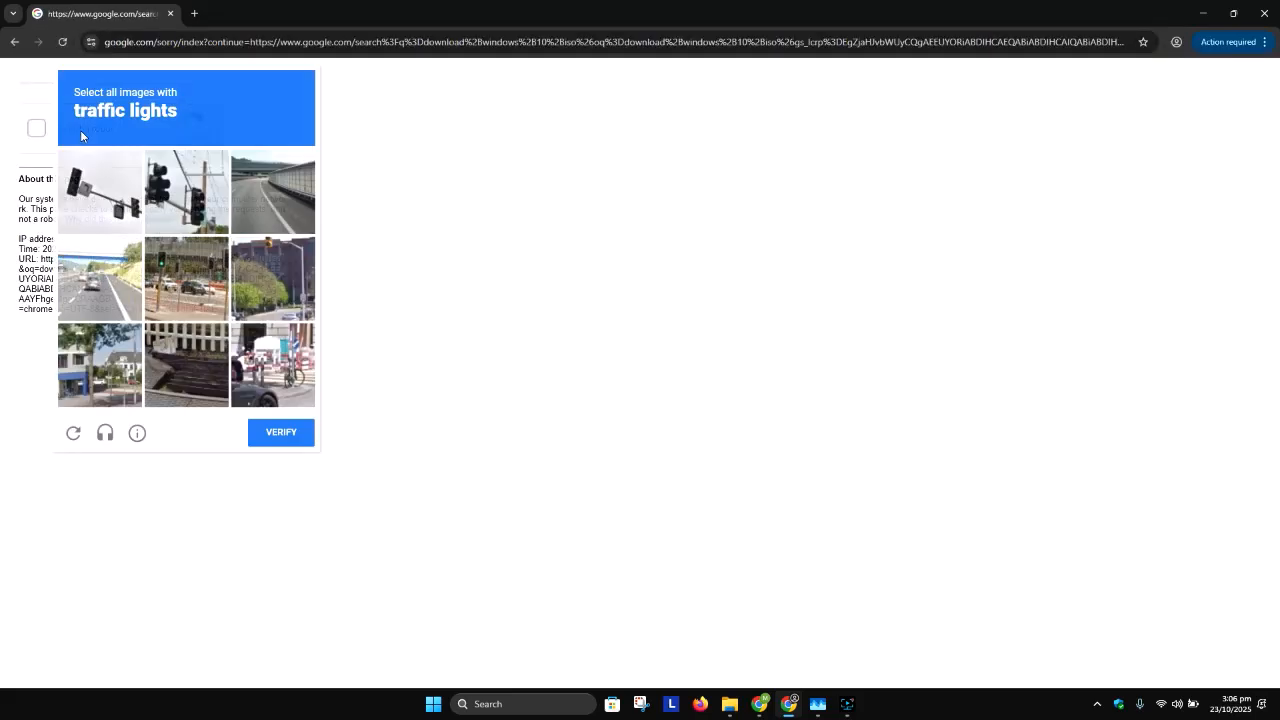
click(111, 205)
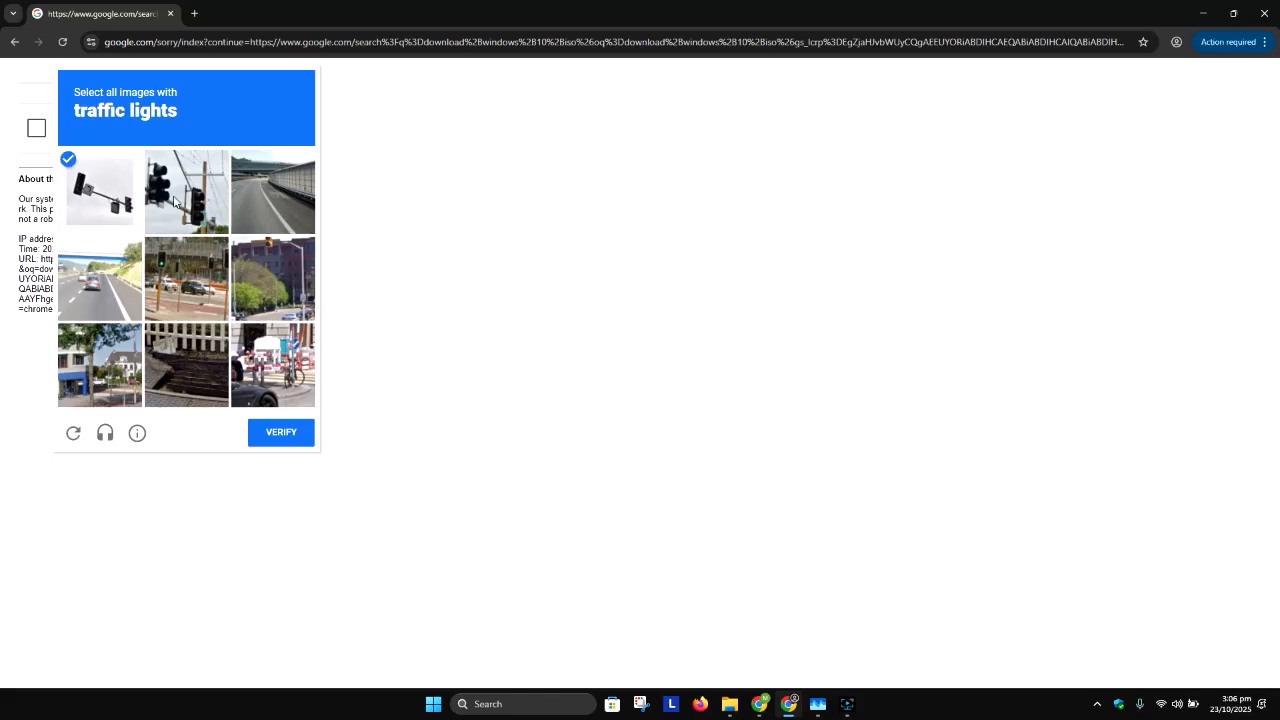
click(172, 201)
click(206, 284)
click(271, 281)
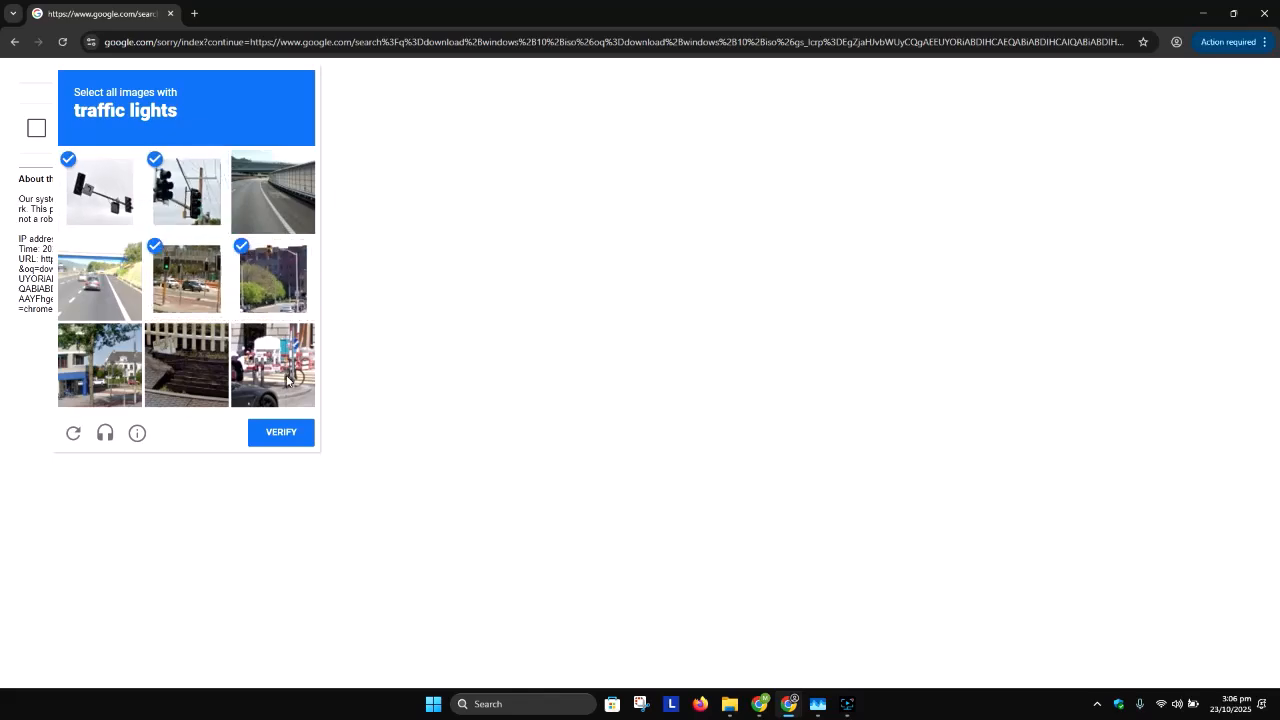
click(300, 436)
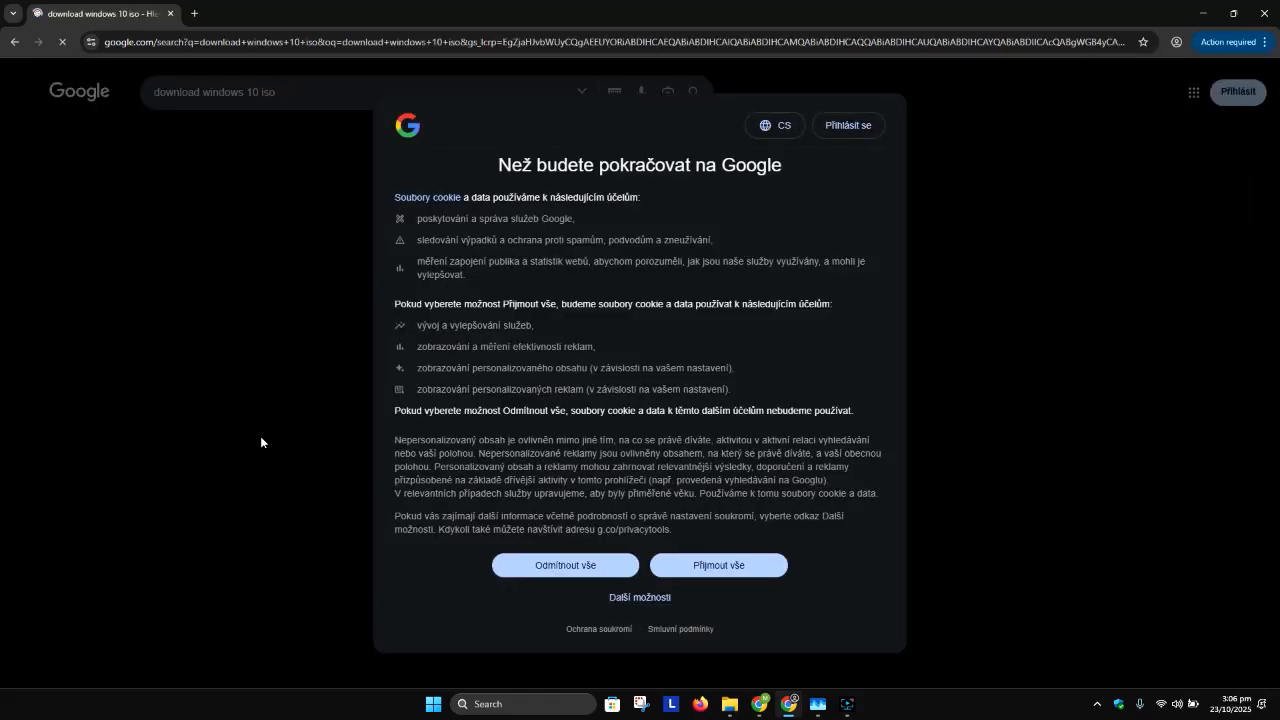
- Accept all Google cookies and open Microsoft's "Download Windows 10 Disc Image (ISO File)" search result
click(716, 565)
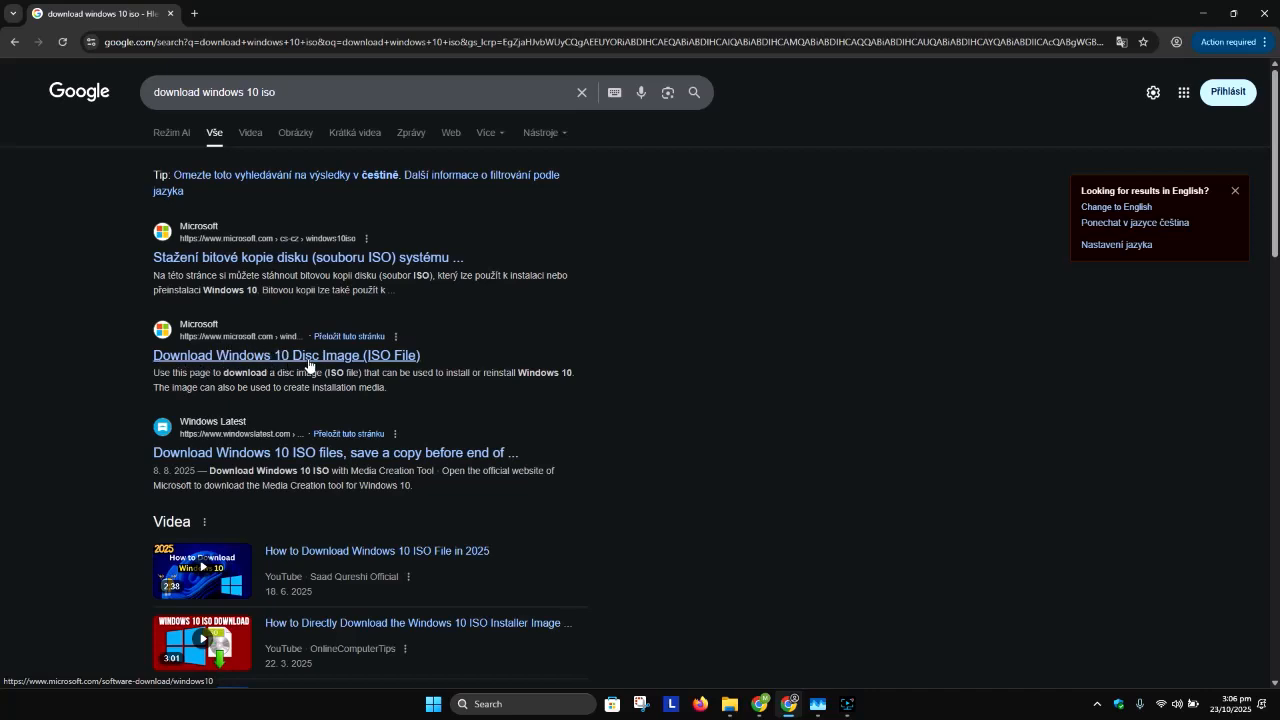
click(309, 362)
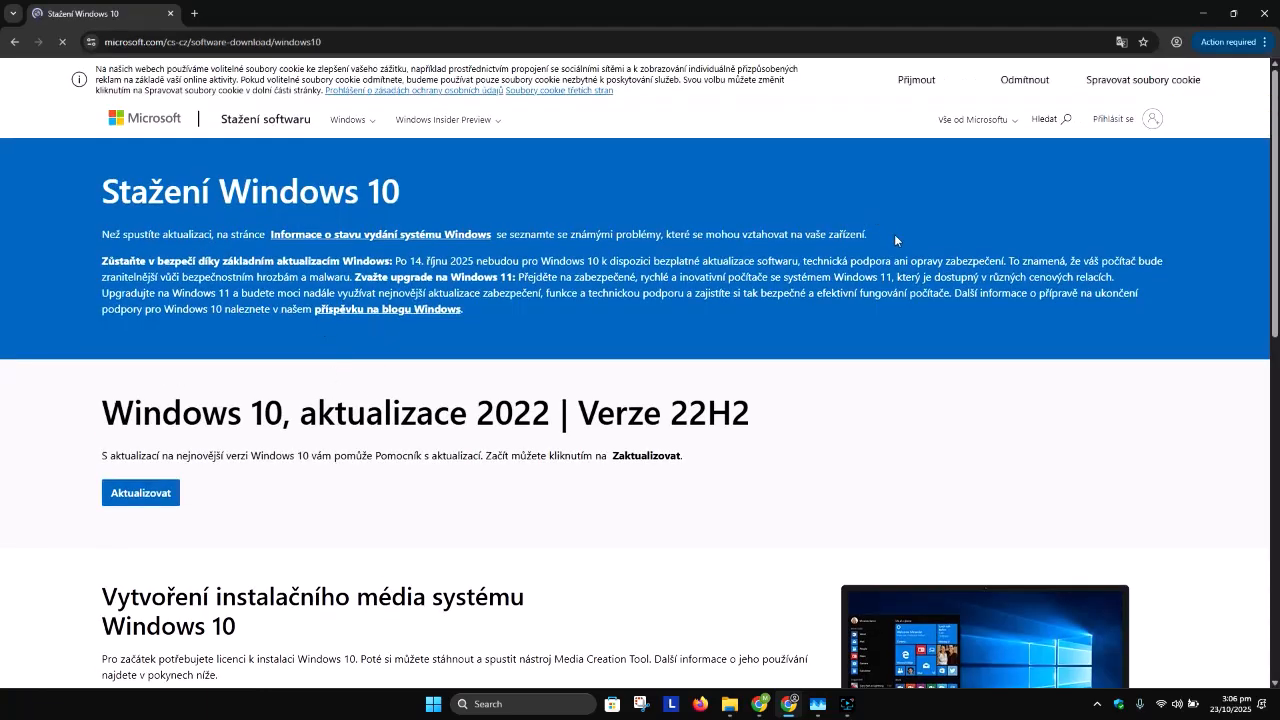
- Switch the Microsoft site's locale to Australia - English and open the Windows 10 download page
scroll(412, 321, down, 8)
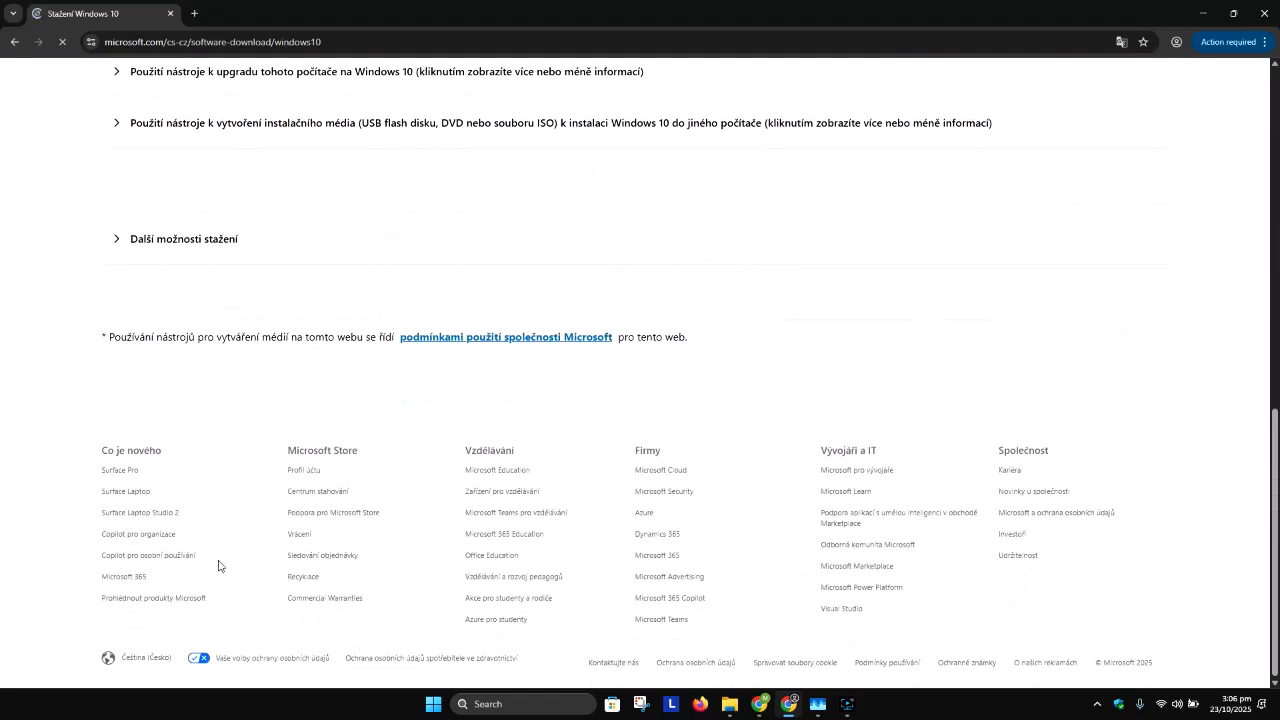
click(134, 660)
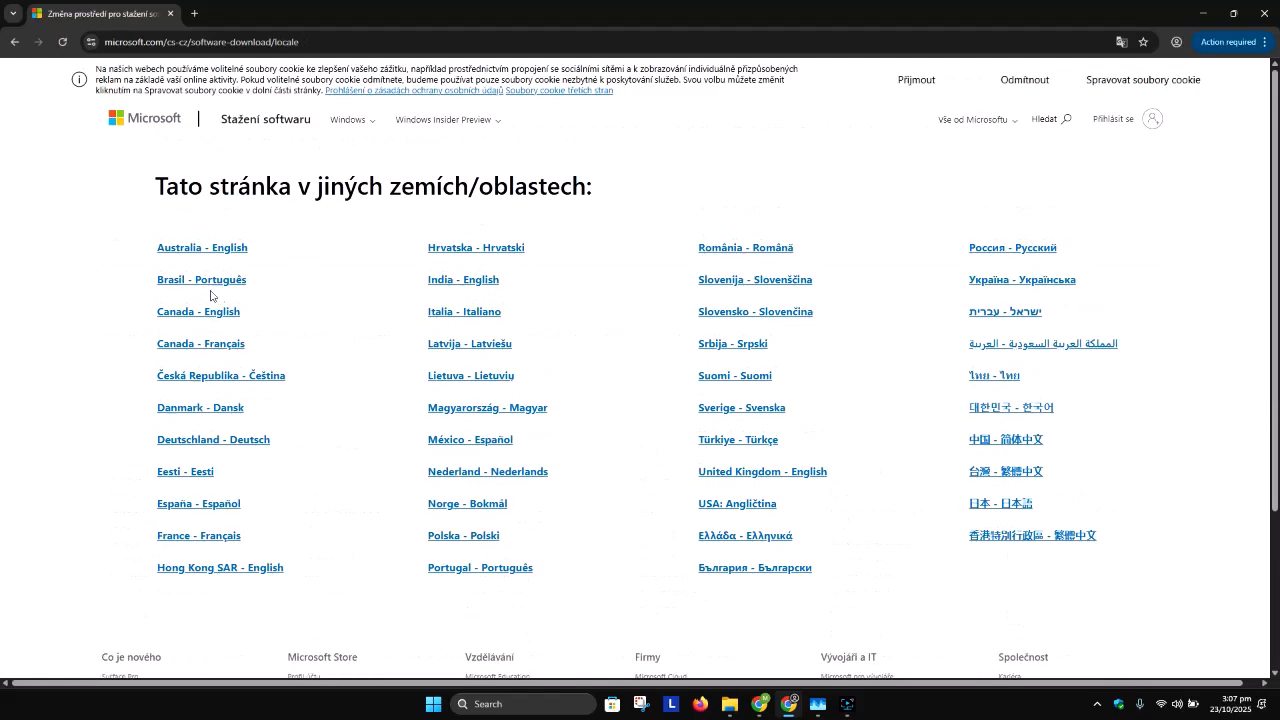
click(226, 248)
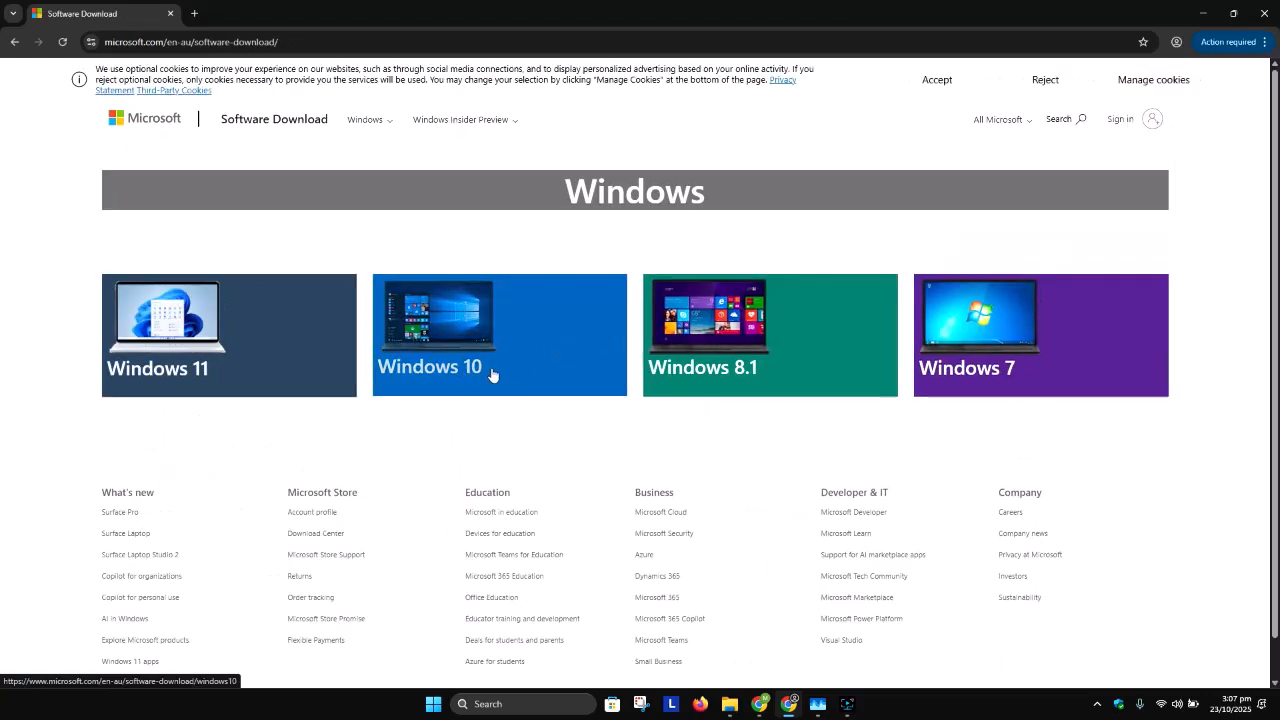
click(479, 331)
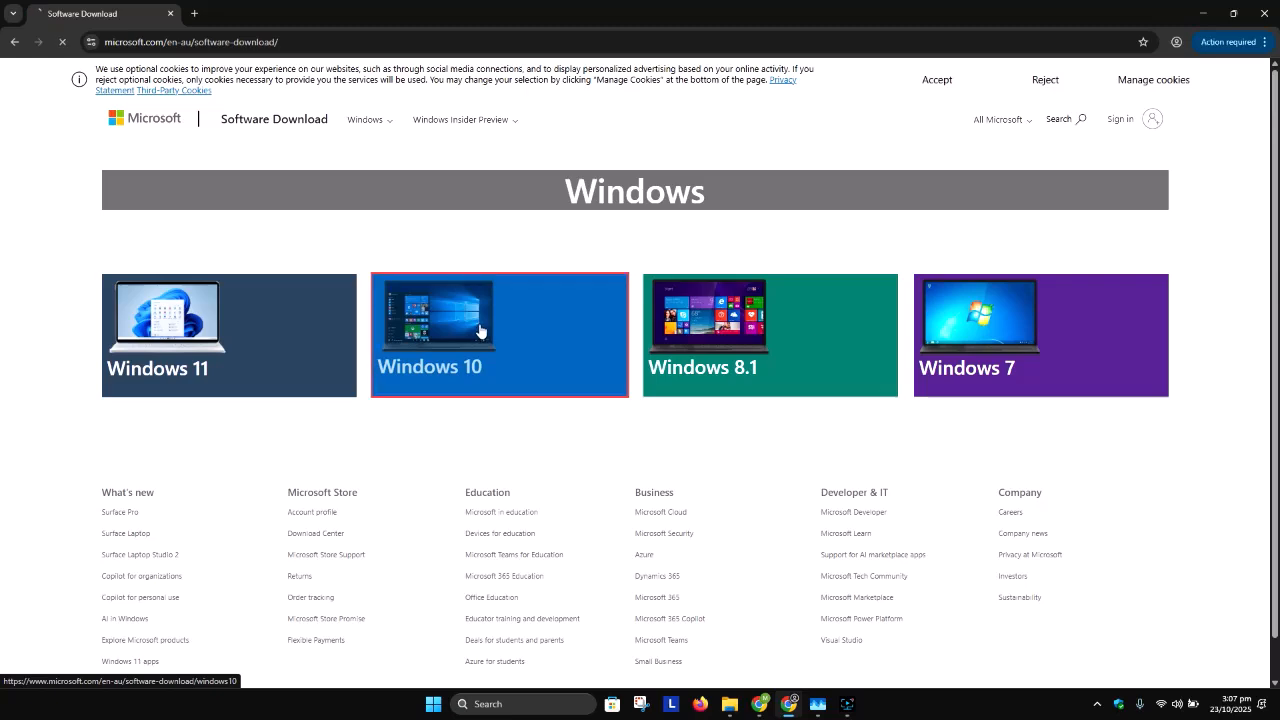
- Download the media creation tool from the "Create Windows 10 installation media" section
scroll(476, 333, down, 2)
scroll(476, 333, down, 3)
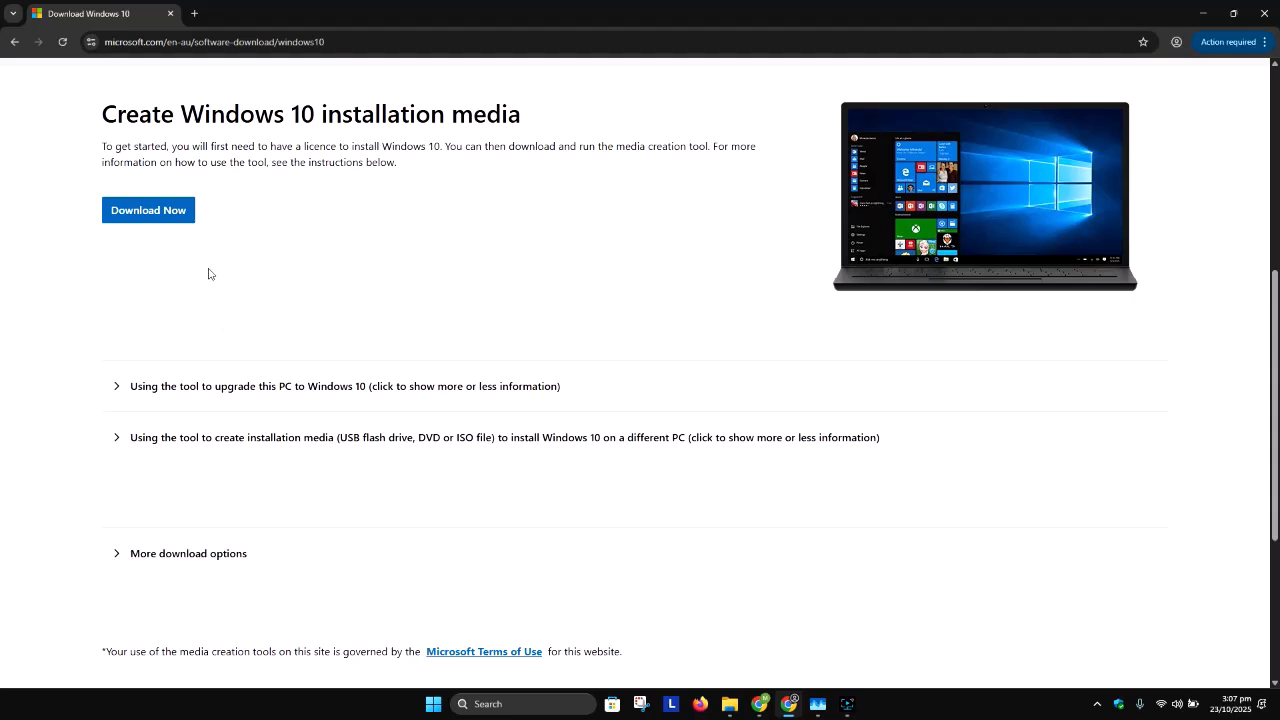
click(156, 213)
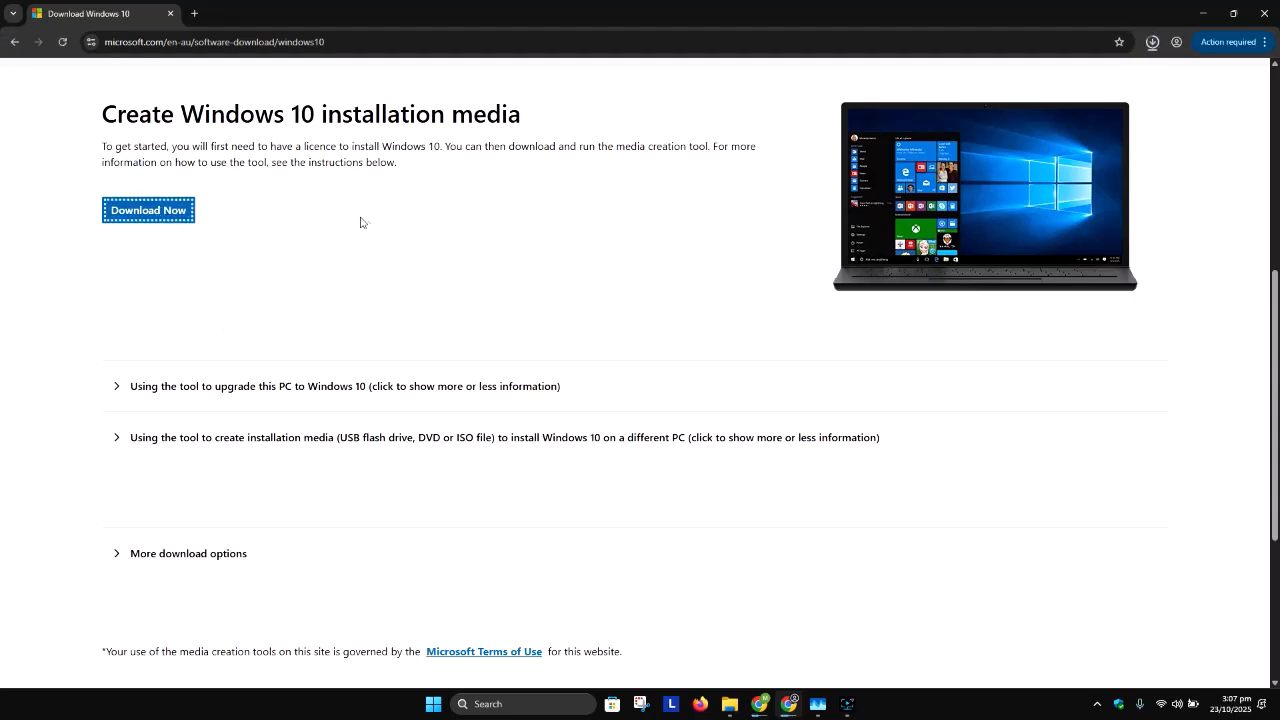
- Run the downloaded MediaCreationTool_22H2.exe and minimize the browser window
click(1152, 44)
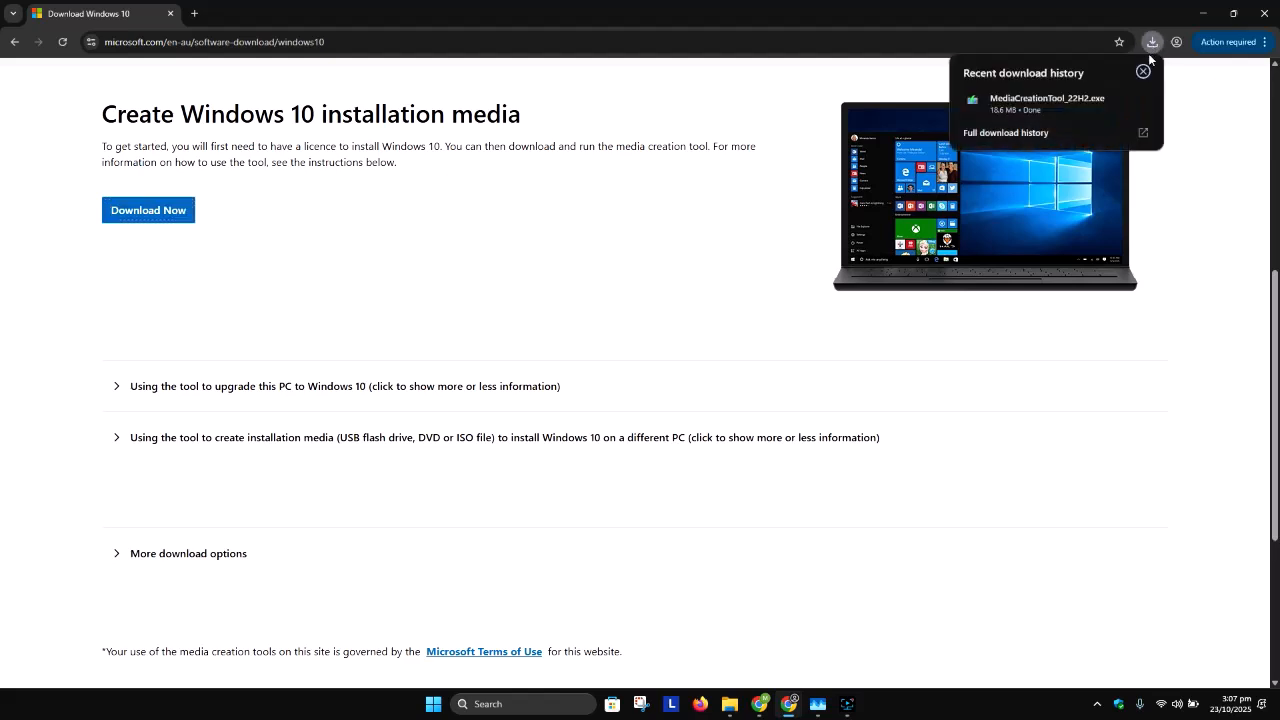
click(1063, 98)
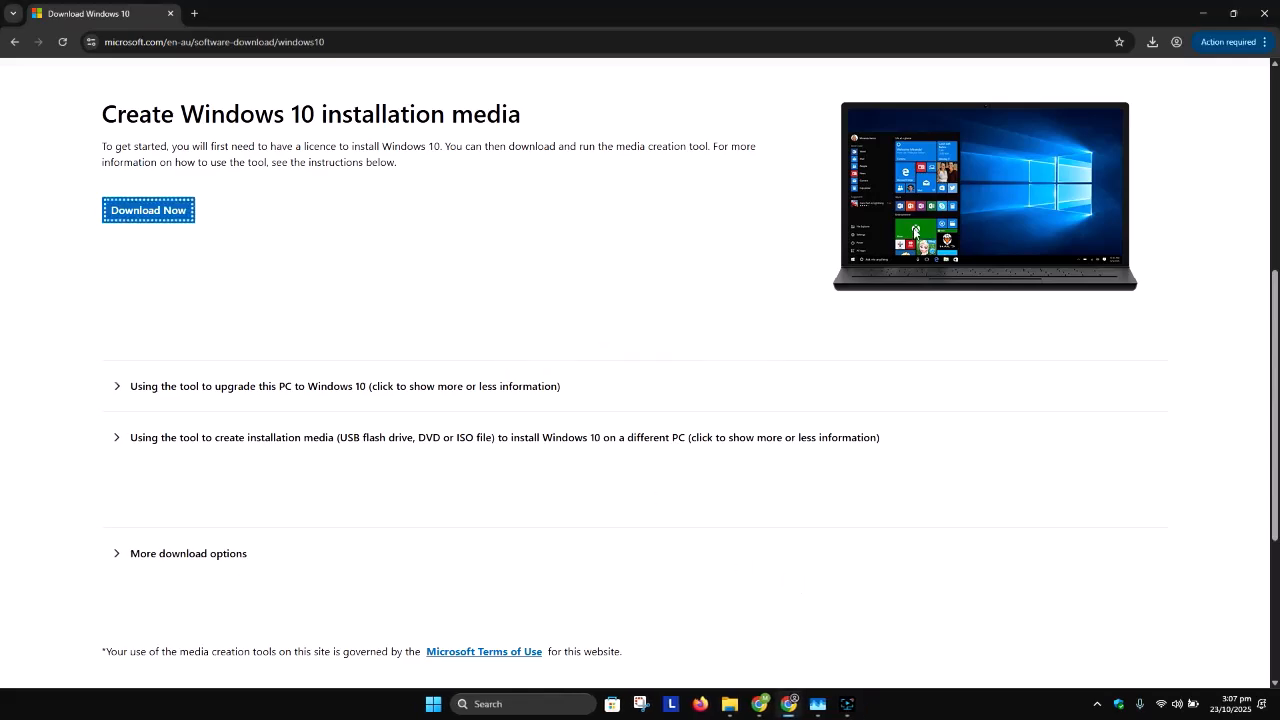
click(1201, 14)
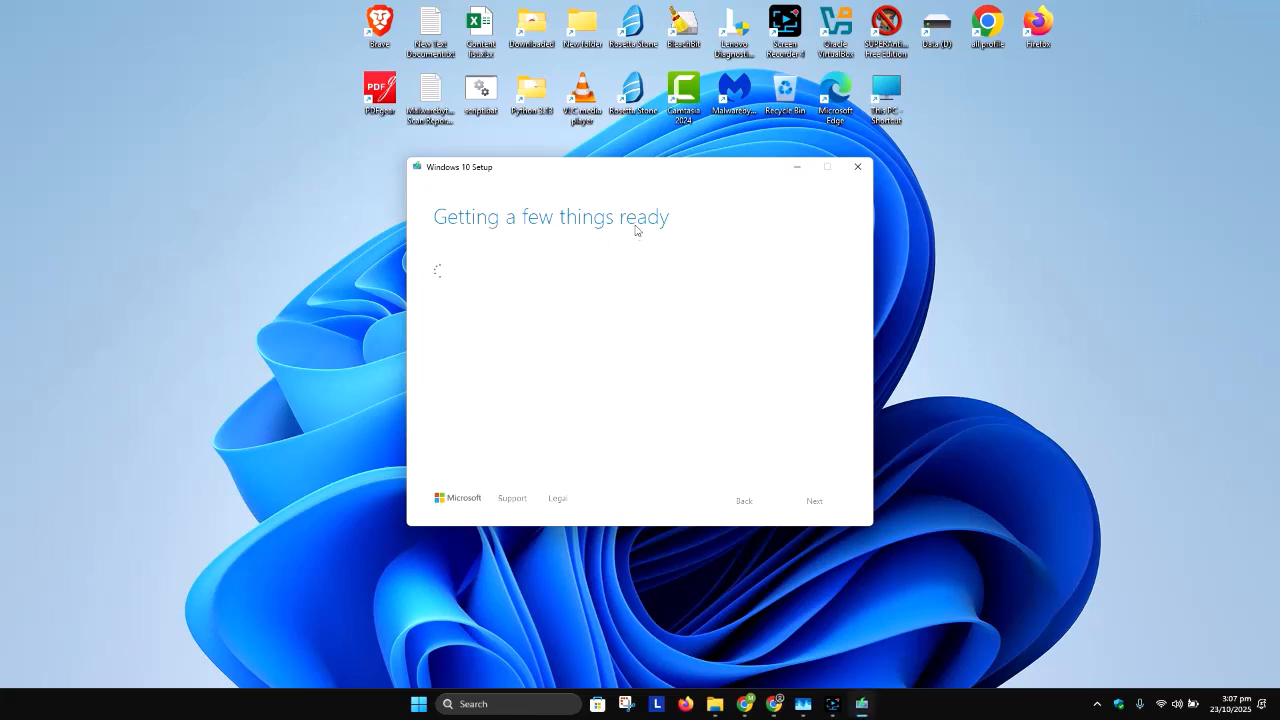
drag(655, 176, 885, 148)
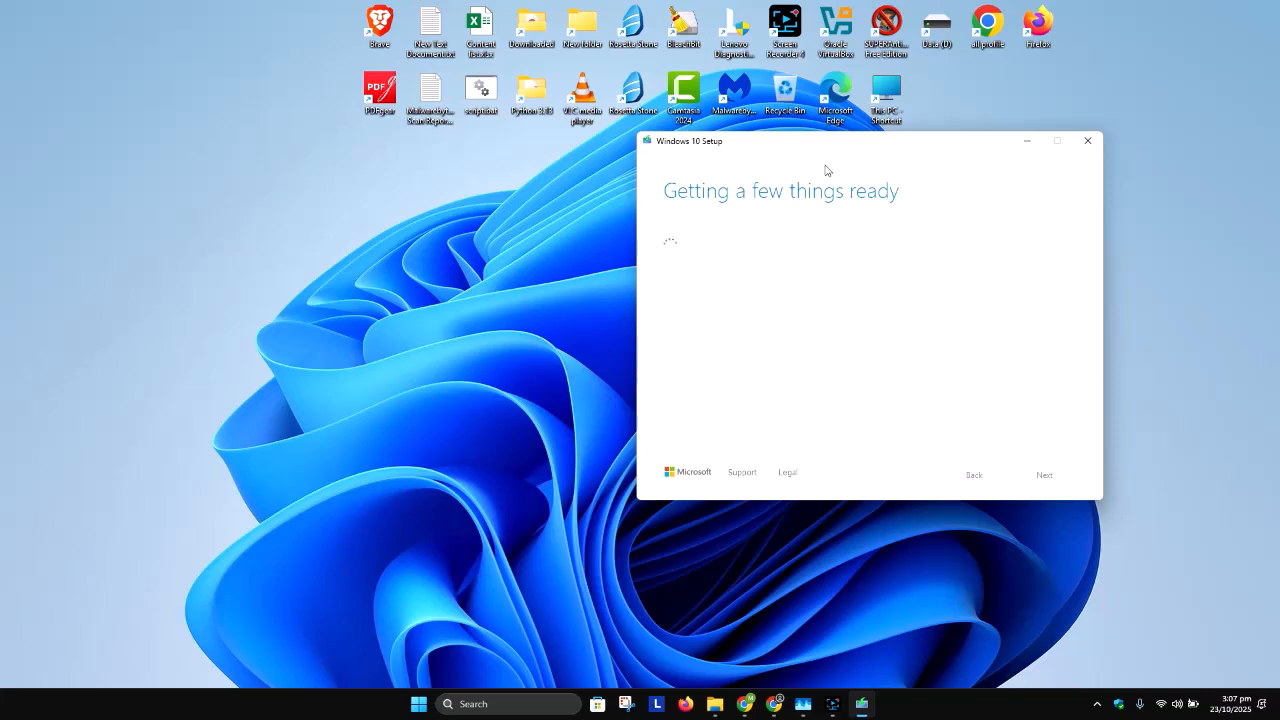
click(833, 703)
click(1057, 566)
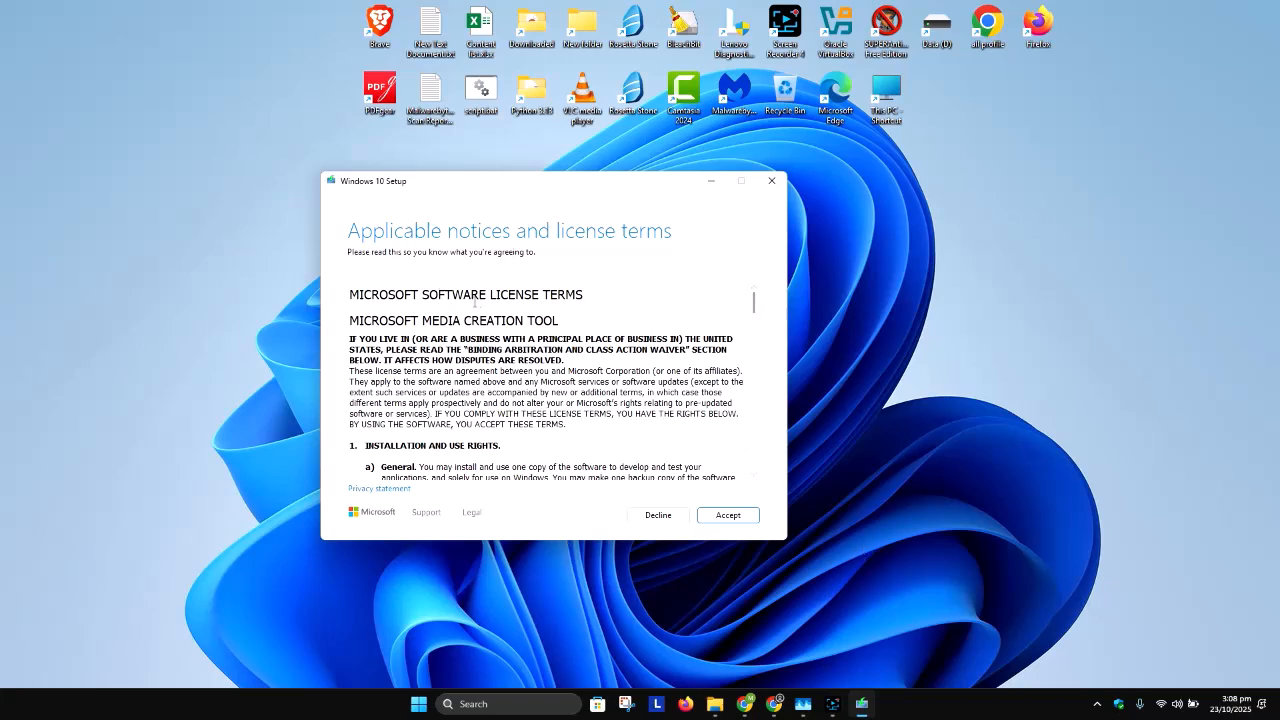
- Go through the Microsoft Media Creation Tool license terms and accept them
drag(755, 303, 775, 477)
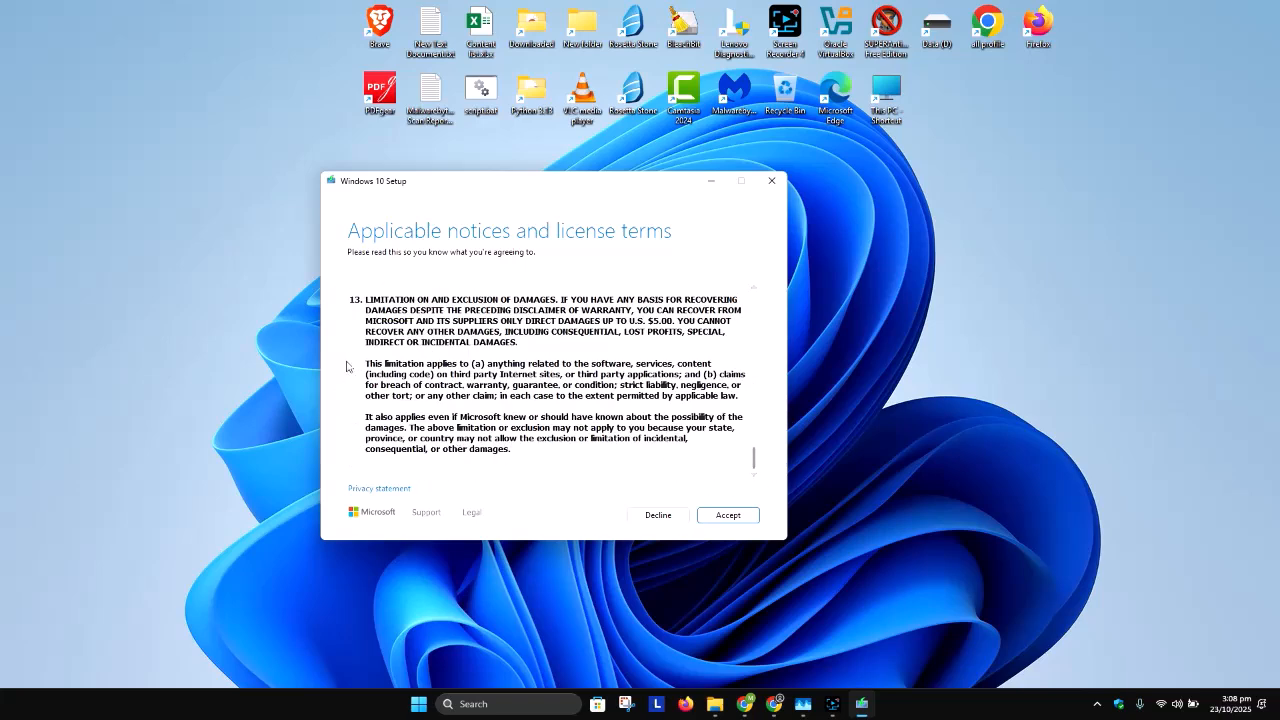
click(729, 517)
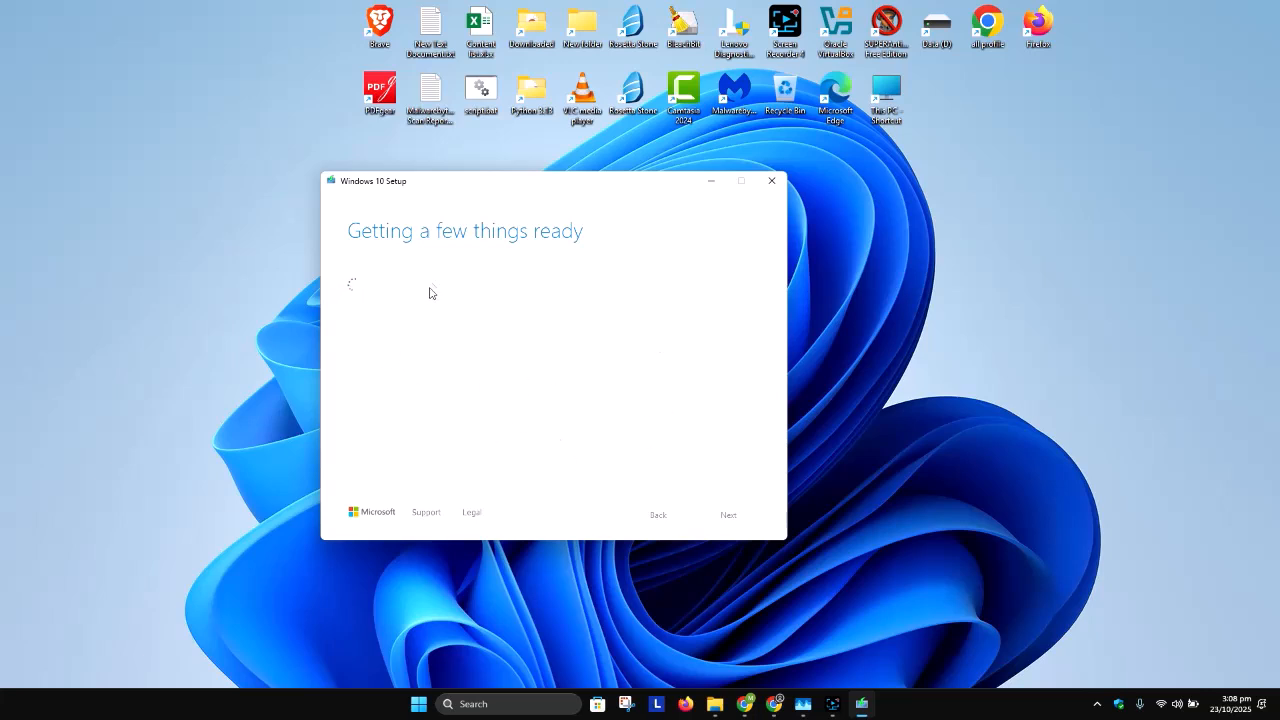
drag(558, 191, 537, 185)
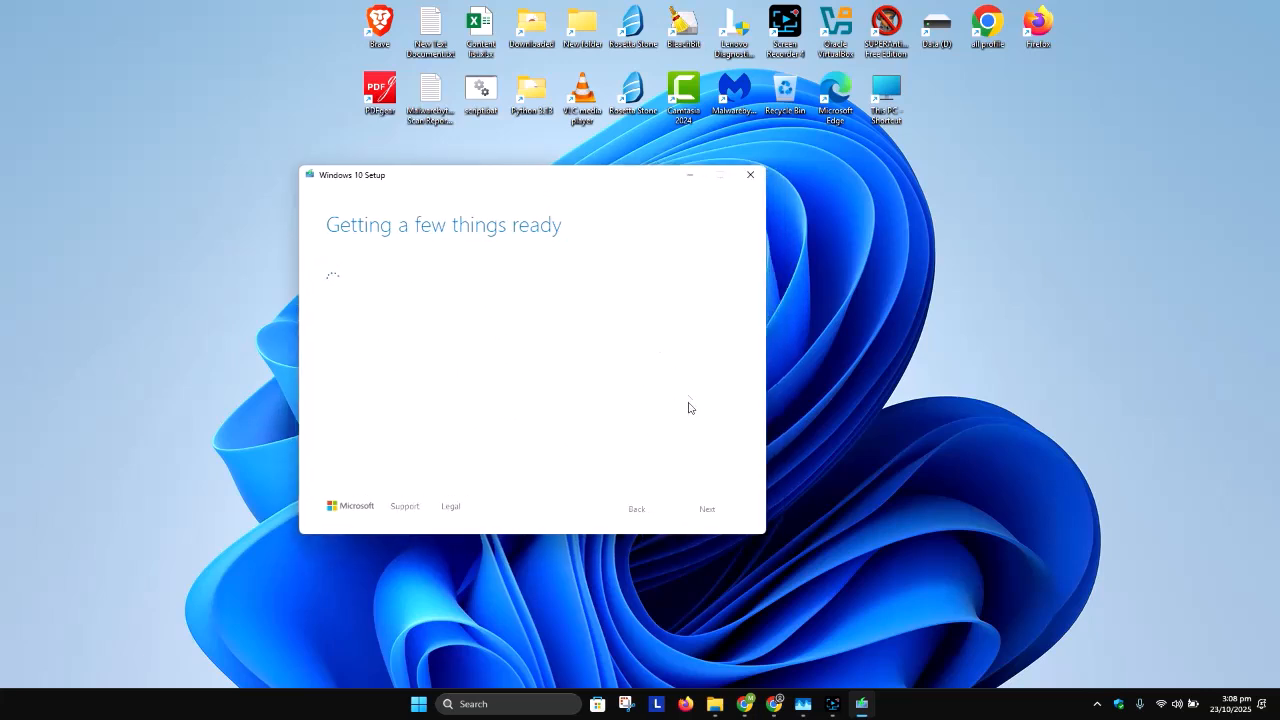
click(832, 706)
click(1062, 567)
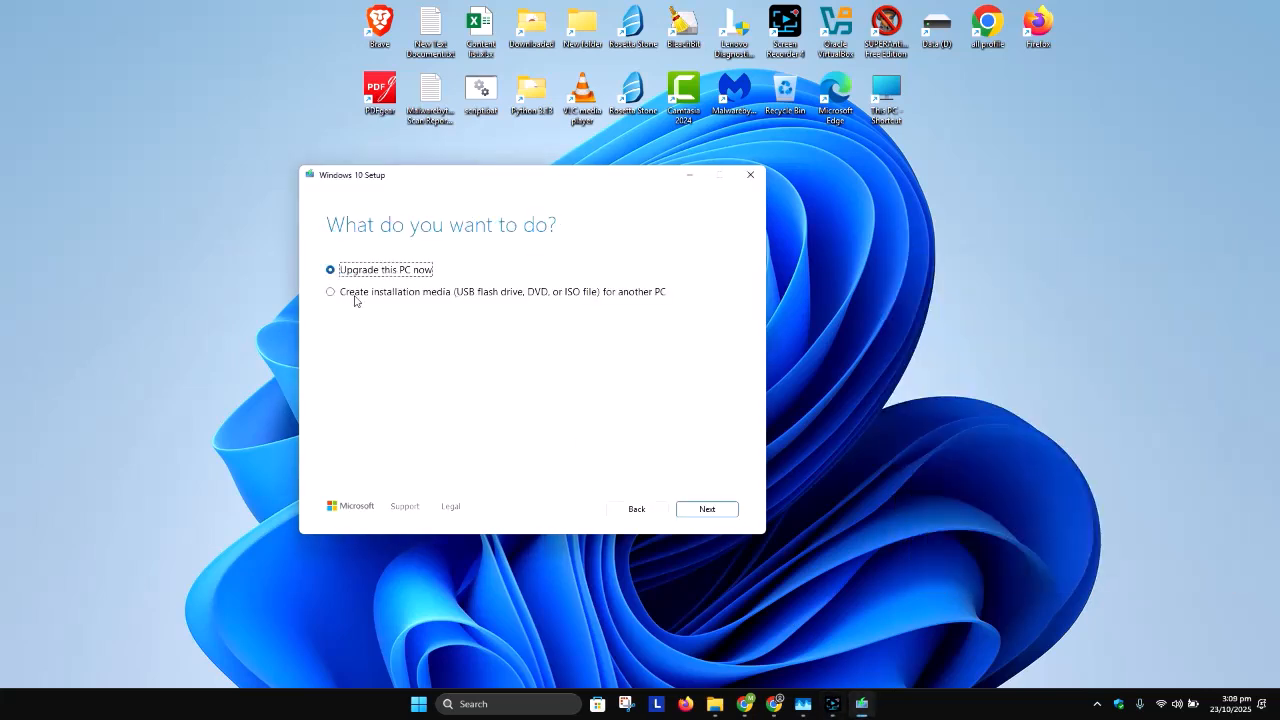
- Choose to create installation media (USB flash drive, DVD, or ISO file) for another PC and continue
click(333, 293)
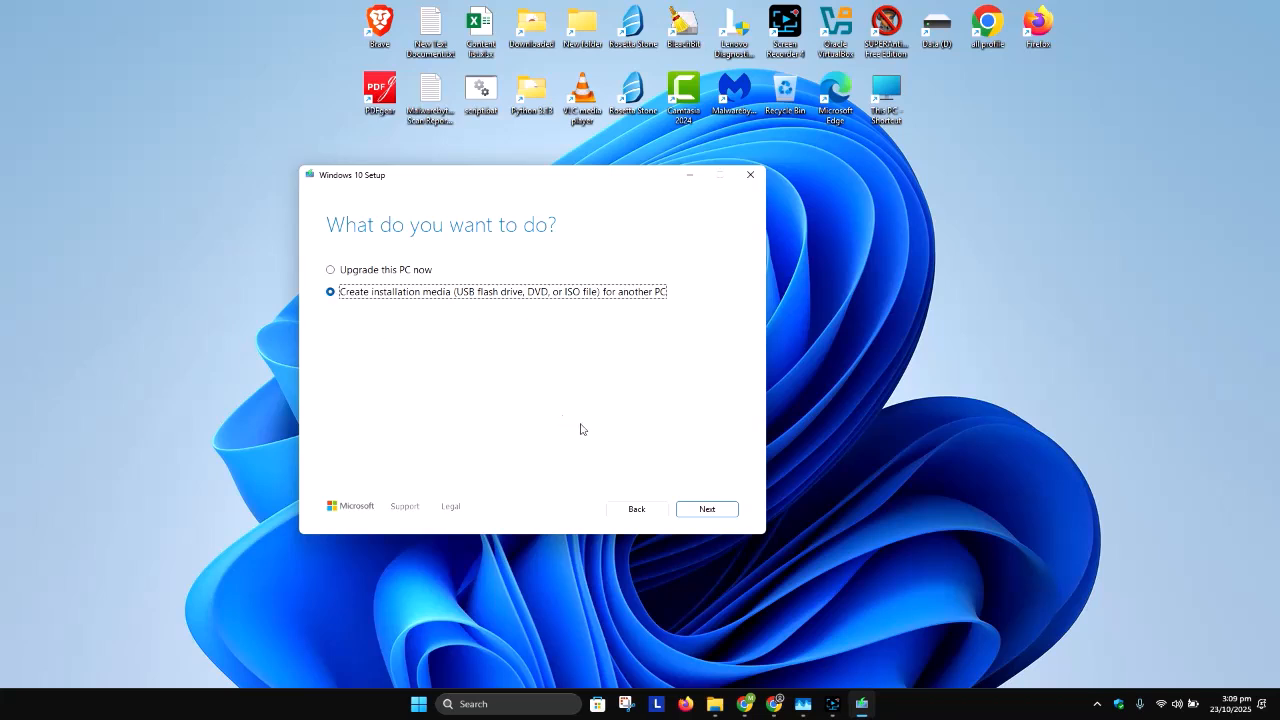
click(710, 508)
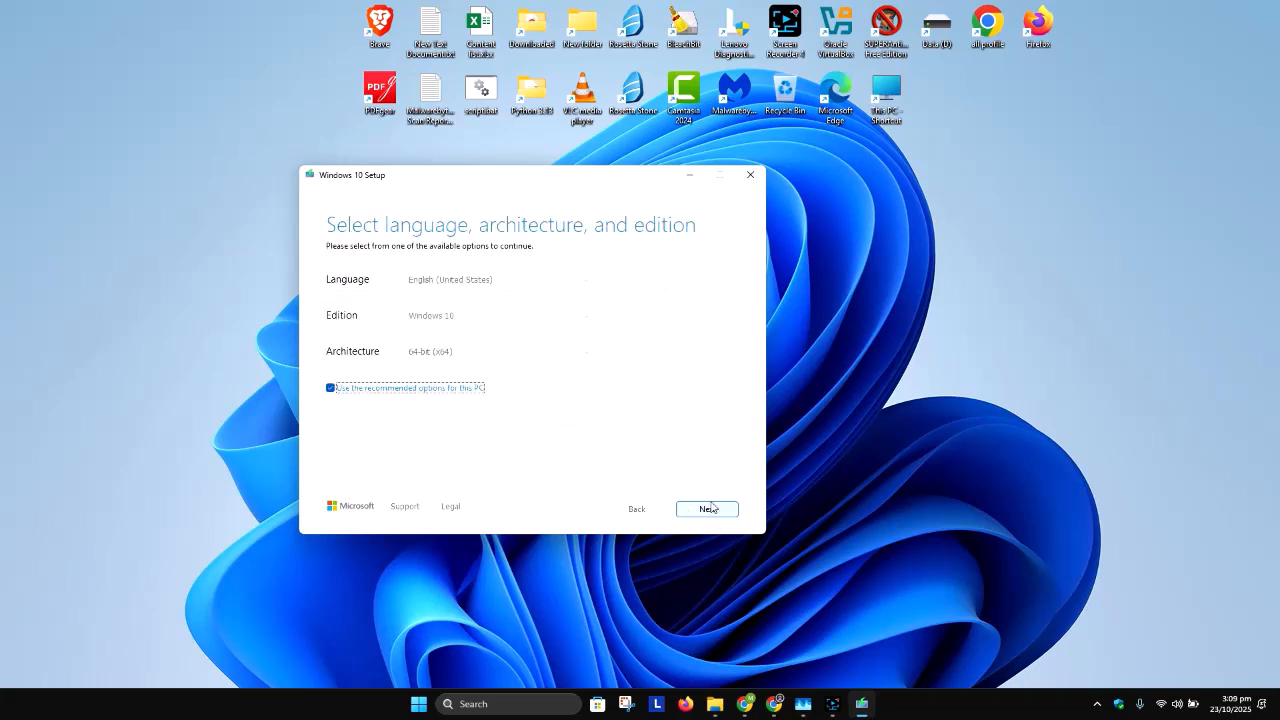
- Turn off the recommended options, review the language, edition and architecture choices, and continue with English (United States), Windows 10 and 64-bit (x64)
click(374, 390)
click(470, 283)
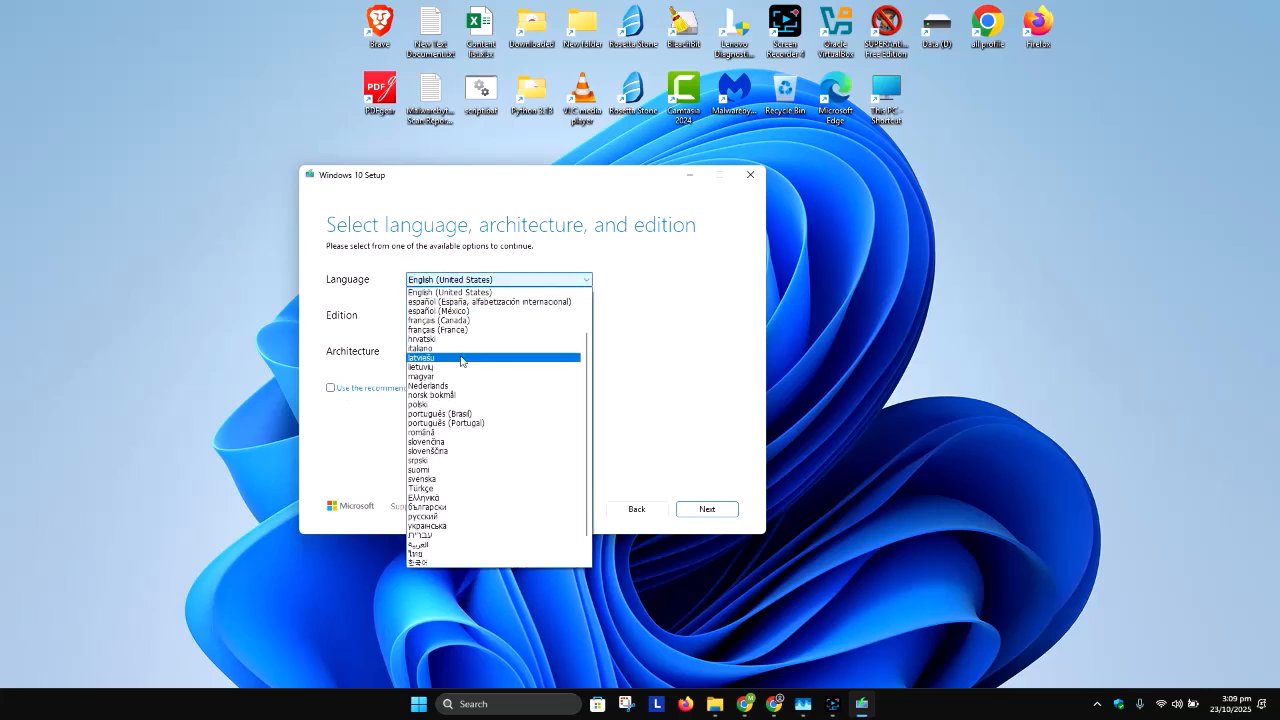
click(665, 309)
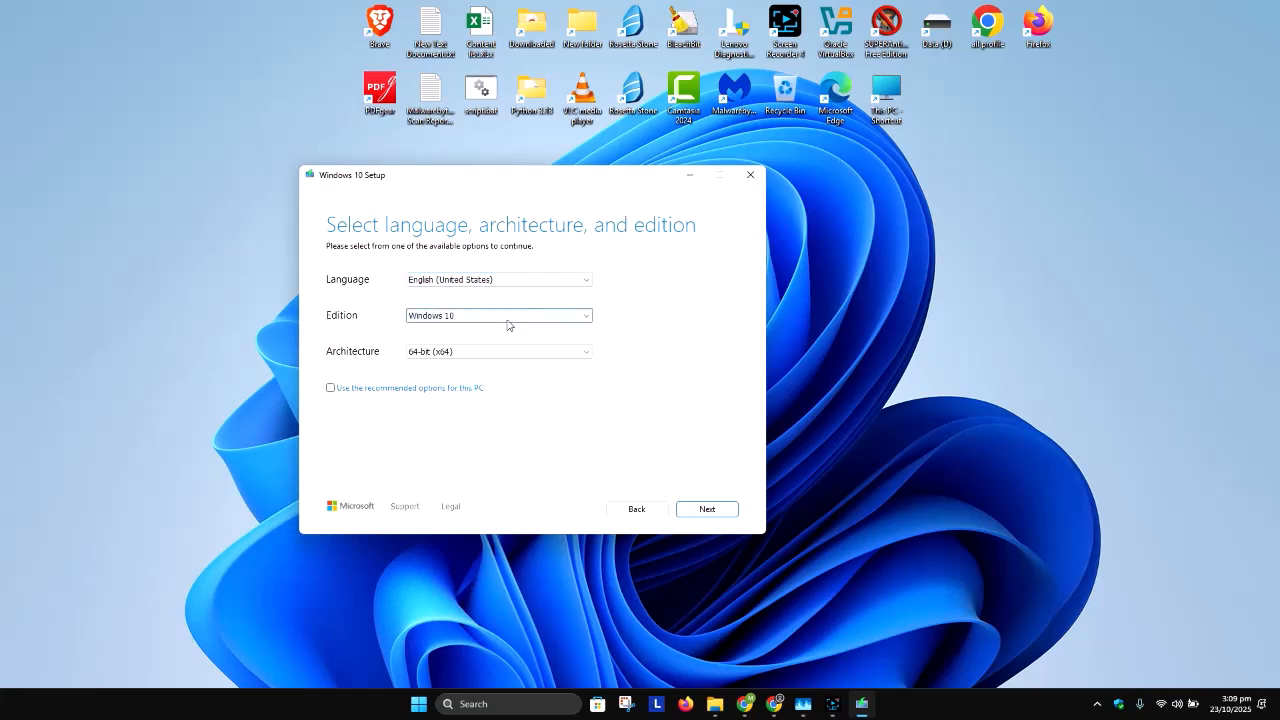
click(430, 320)
click(669, 325)
click(480, 353)
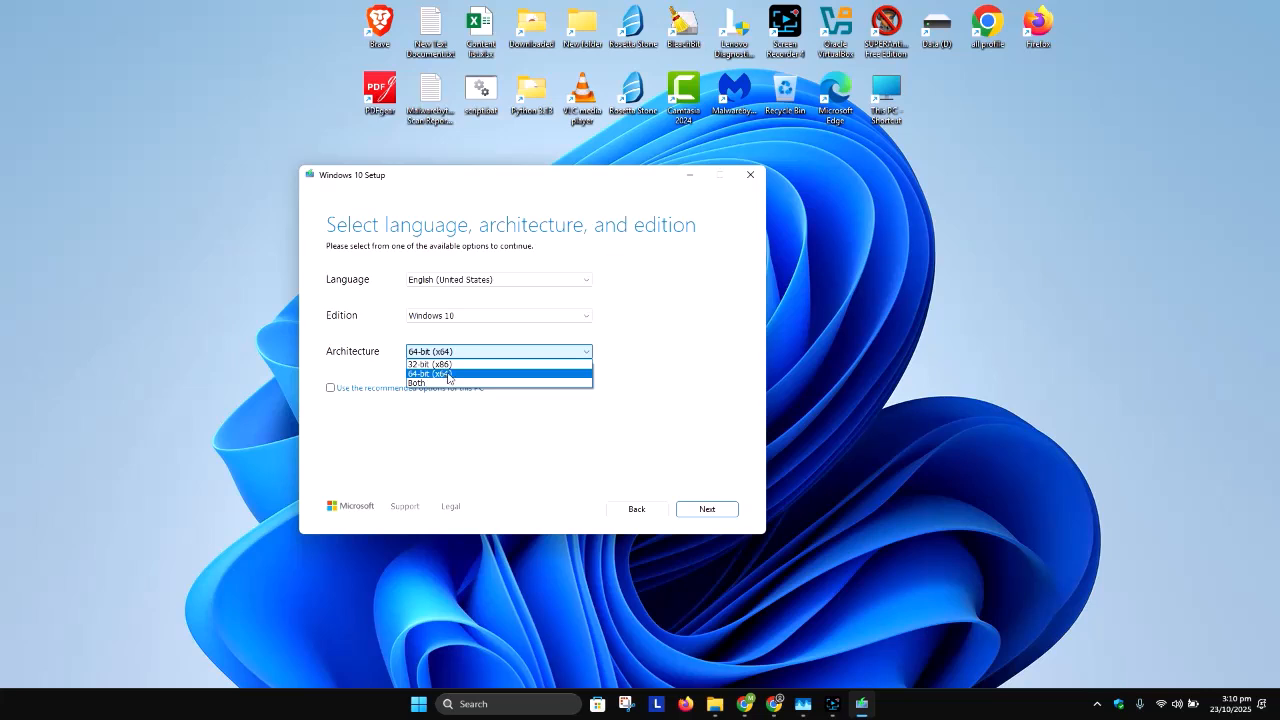
click(674, 390)
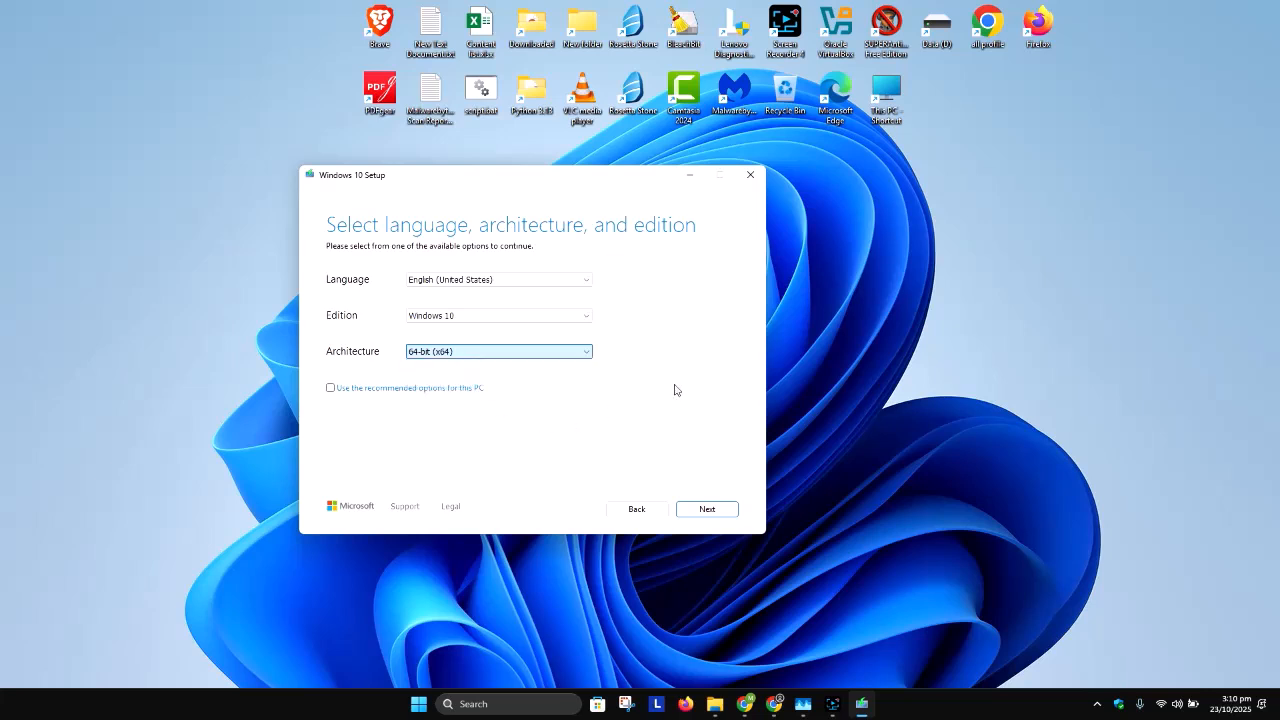
click(500, 354)
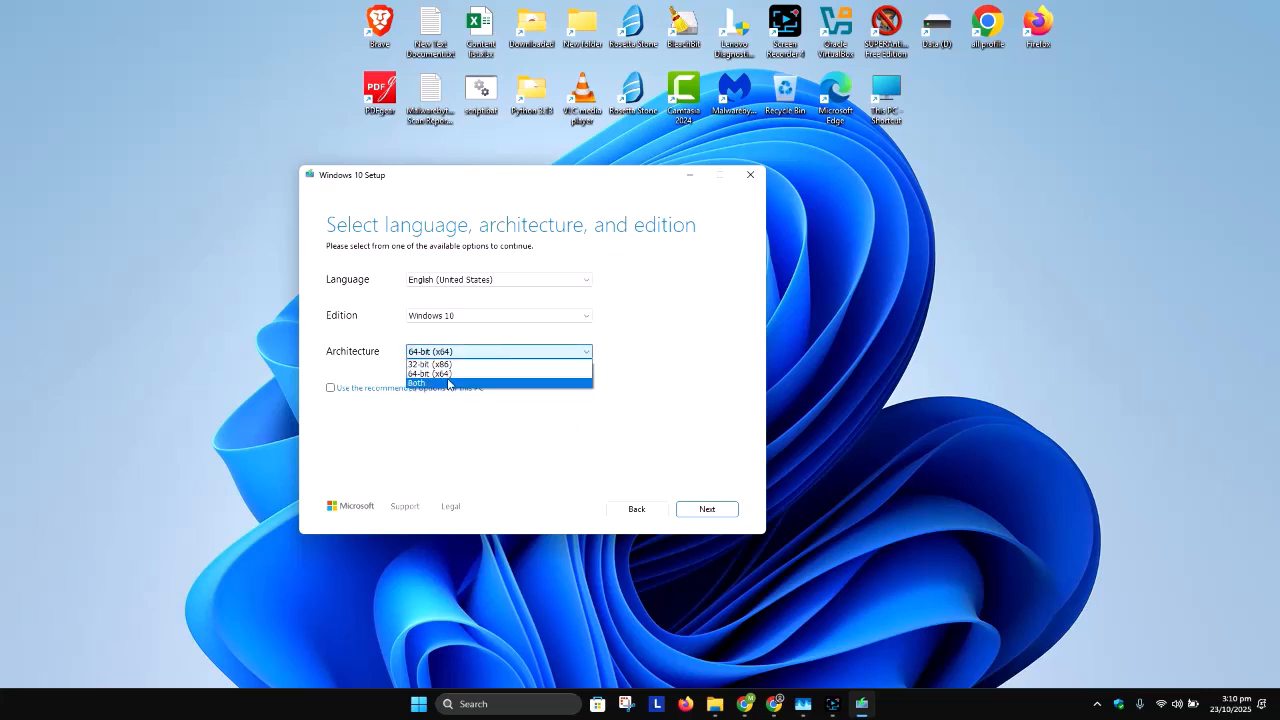
click(447, 428)
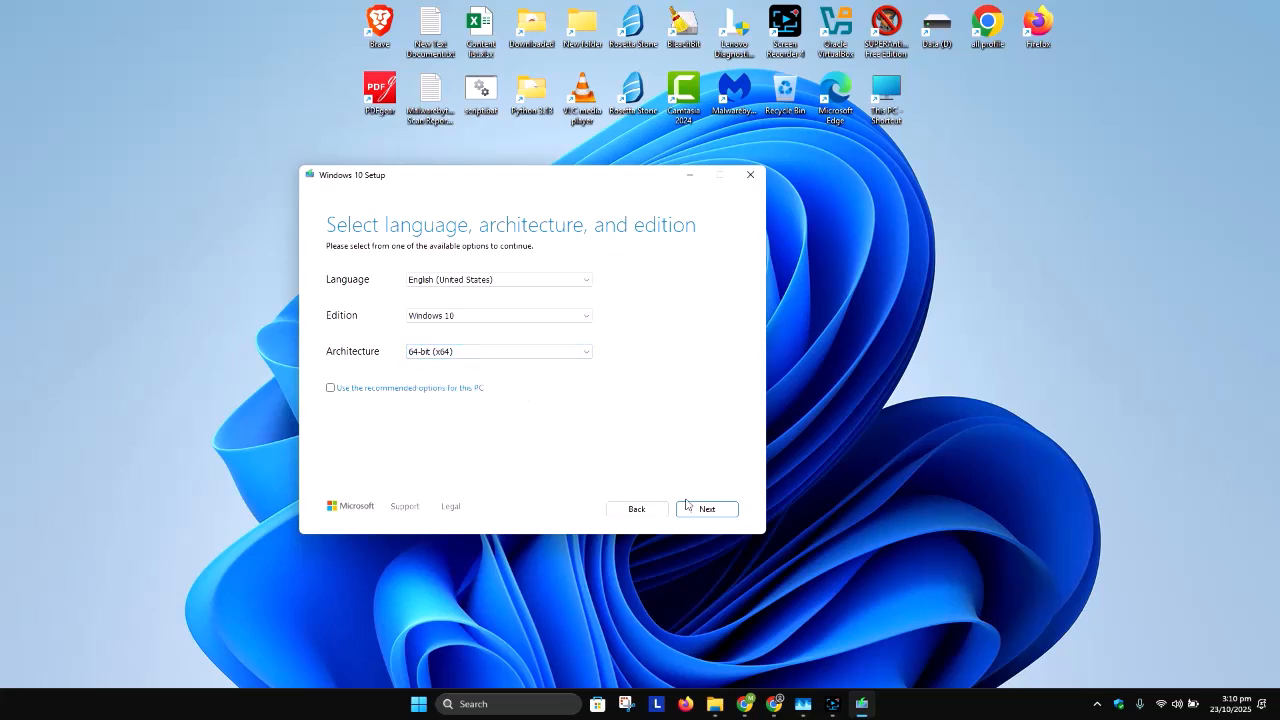
click(705, 510)
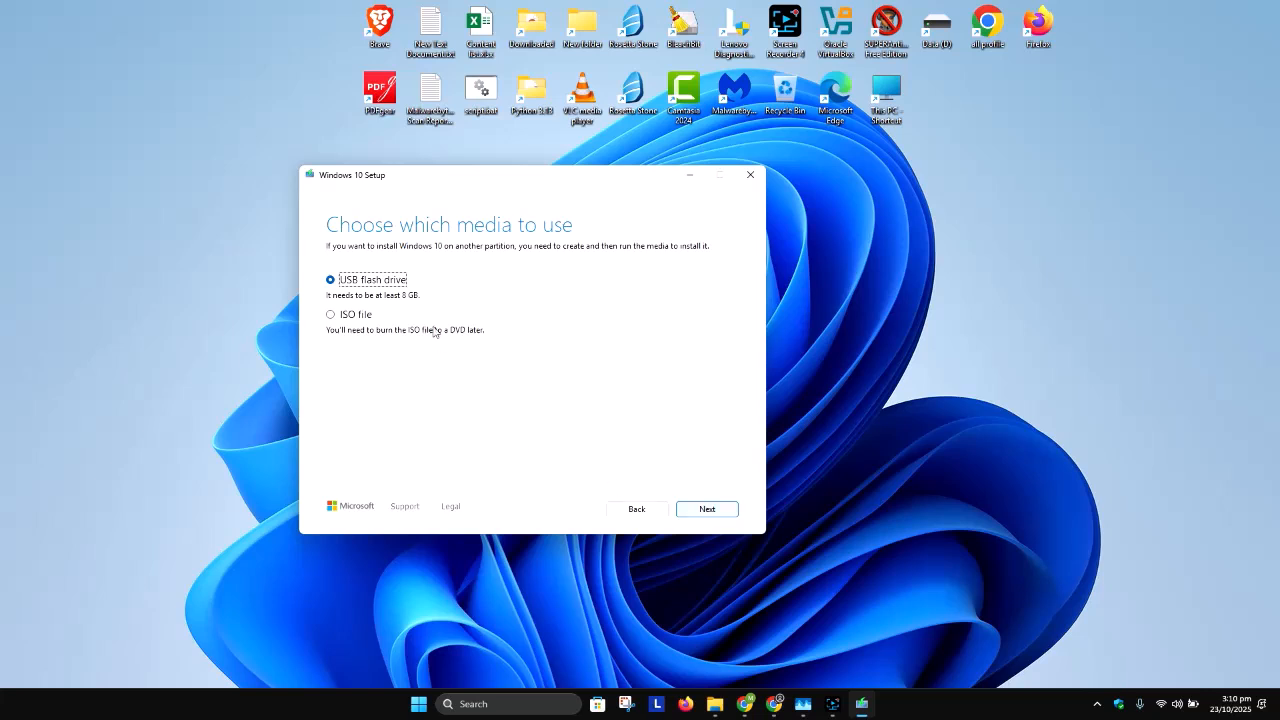
- Choose ISO file as the media type and save it as Windows.iso on the Data (D:) drive
click(361, 317)
click(705, 511)
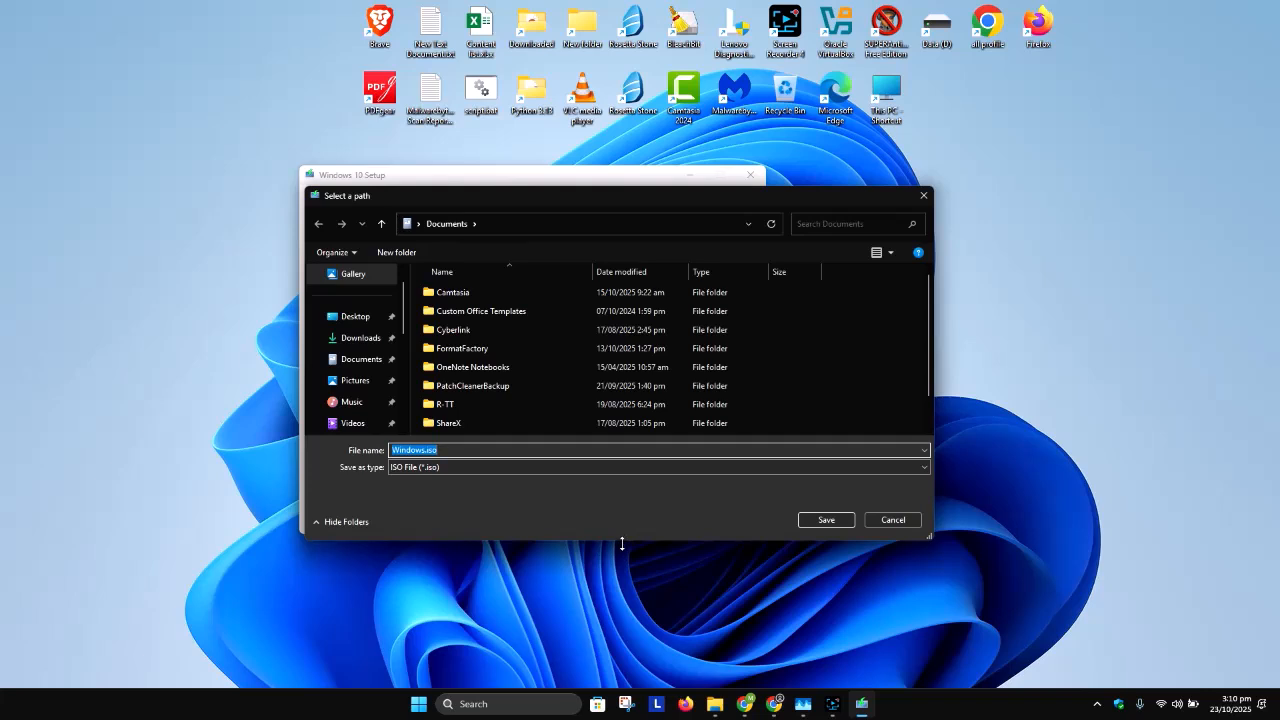
drag(621, 541, 621, 685)
scroll(345, 515, down, 2)
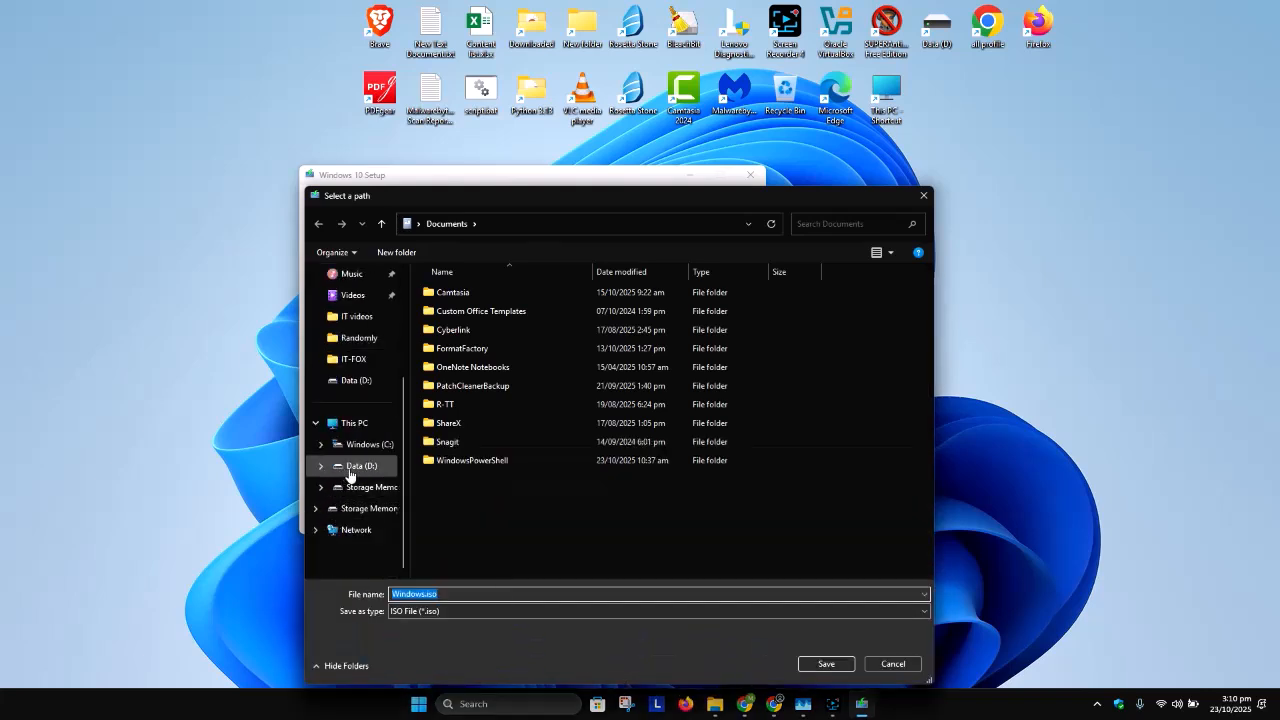
click(350, 472)
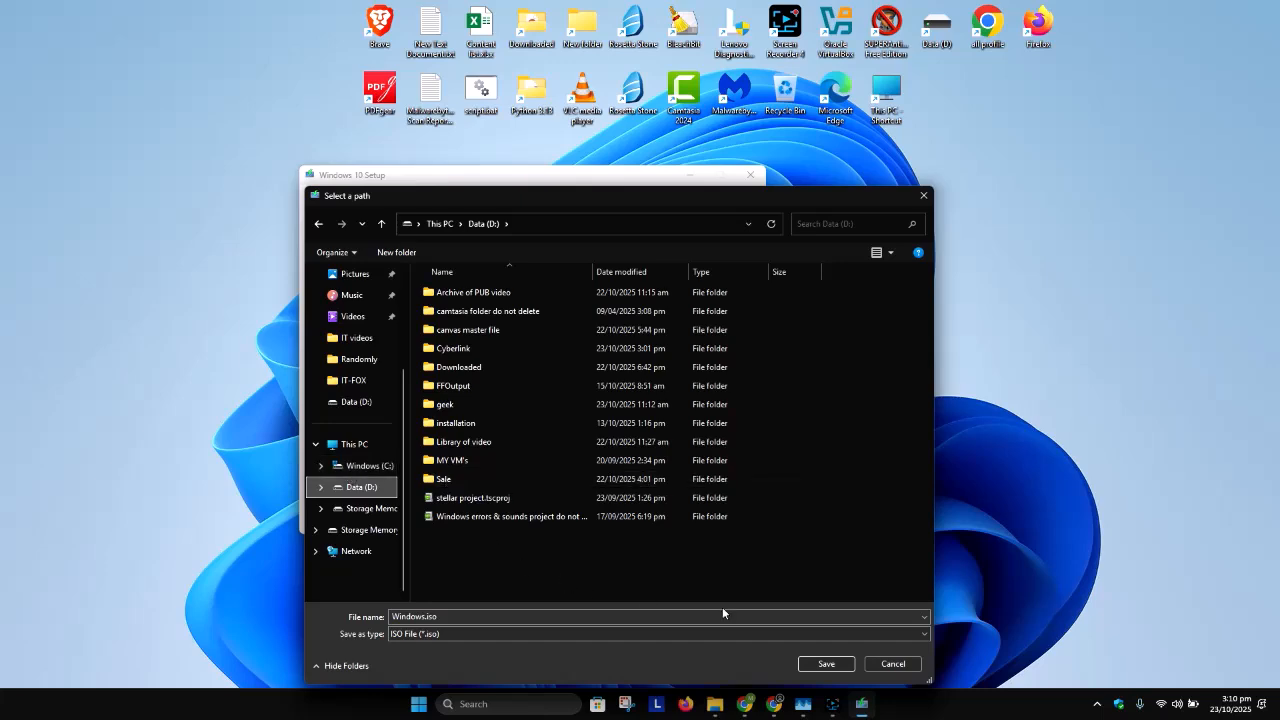
click(826, 664)
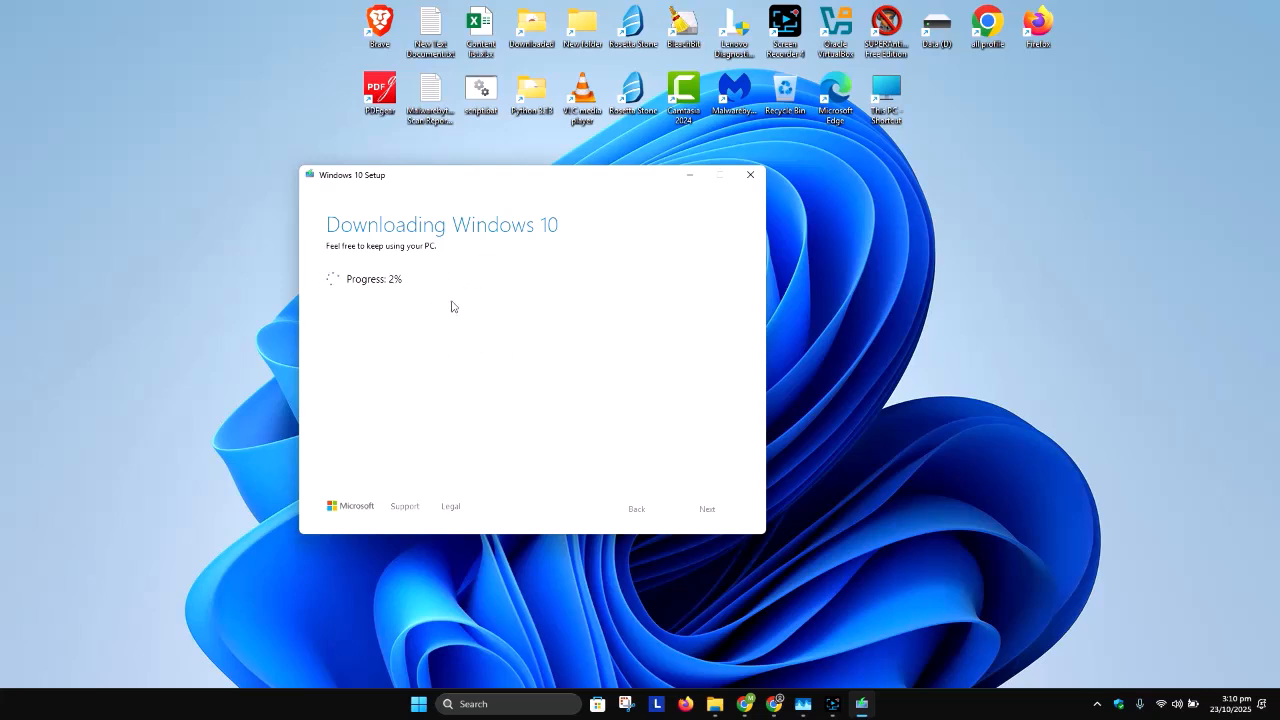
drag(497, 174, 466, 137)
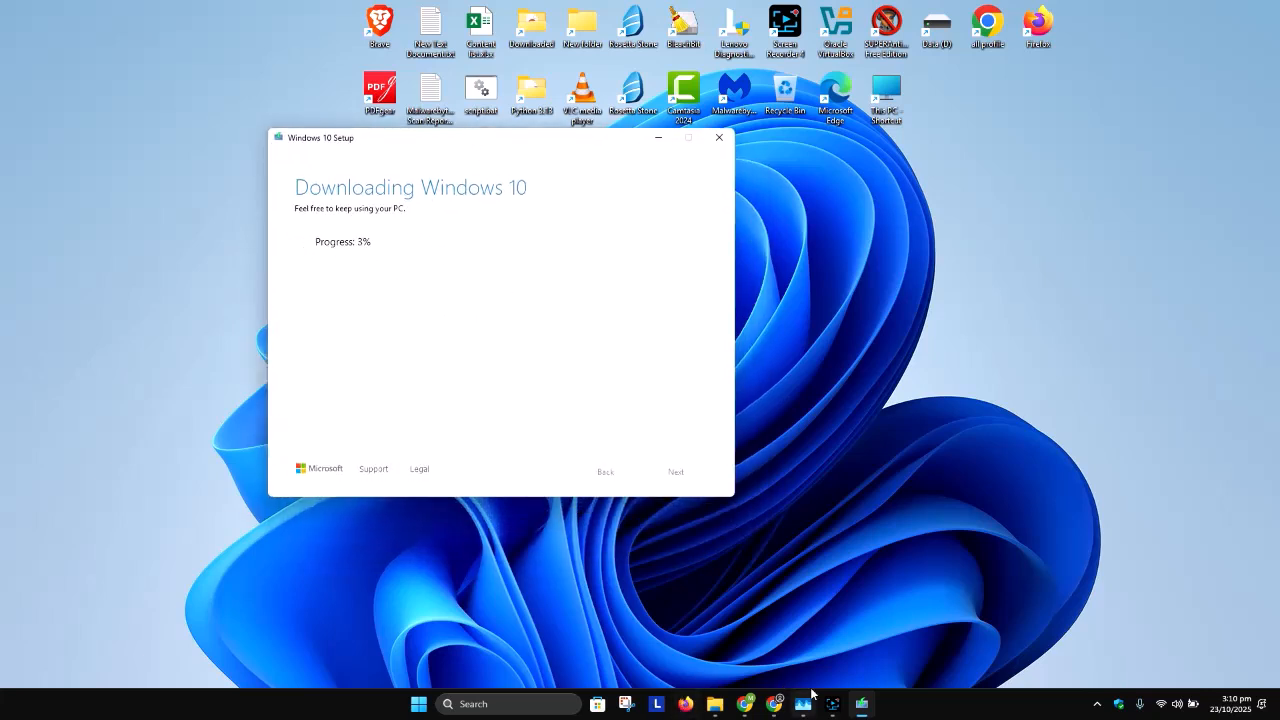
click(830, 705)
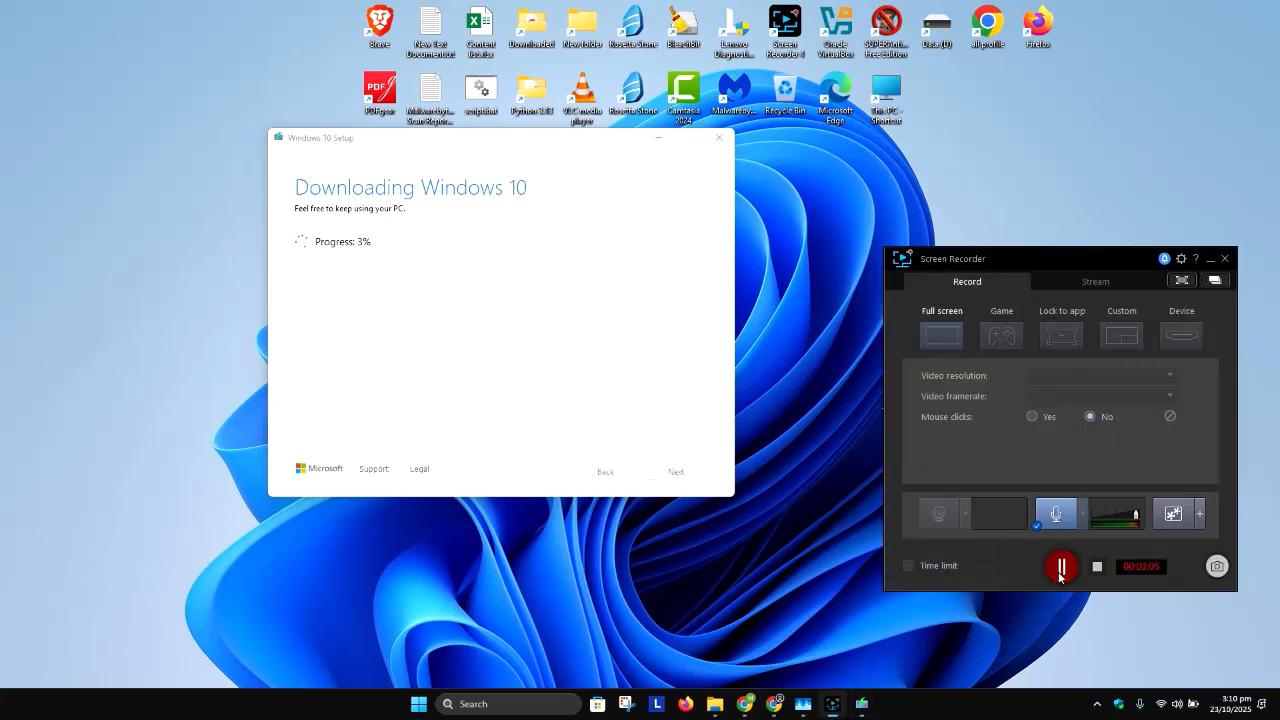
click(1060, 565)
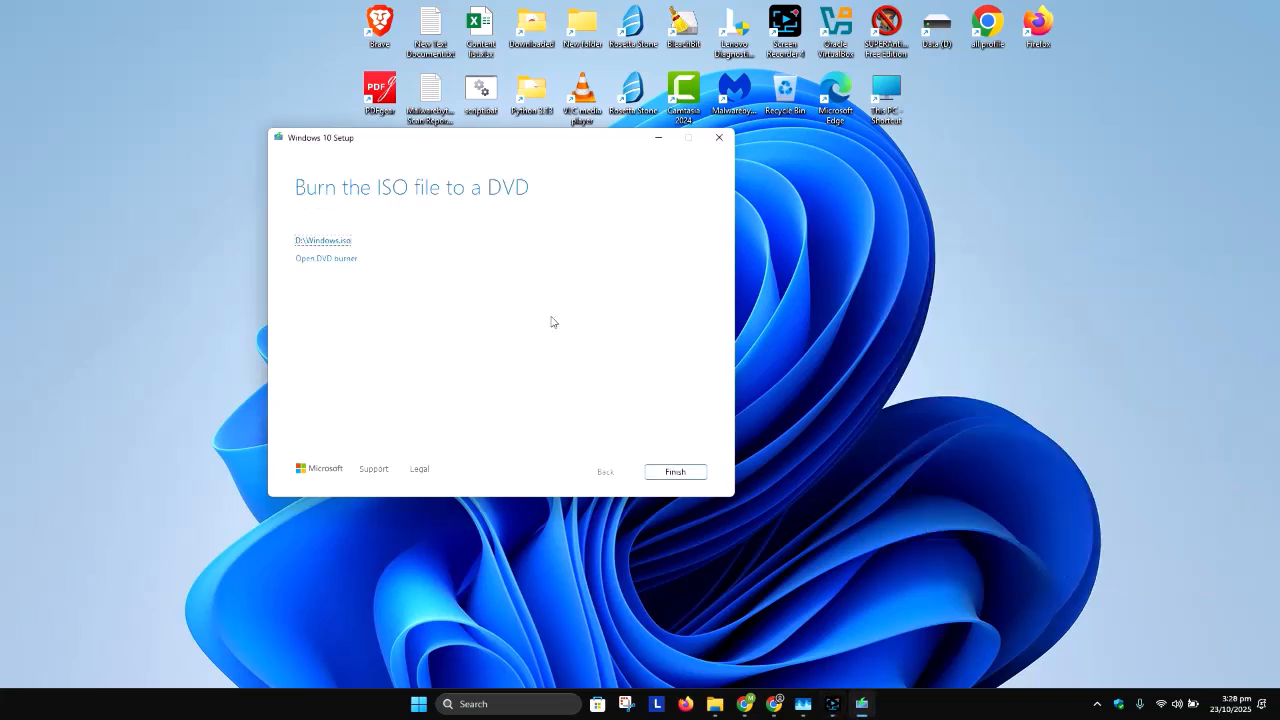
- Open the downloaded D:\Windows.iso file's location in File Explorer and rename the file to Windows 10.iso
click(323, 241)
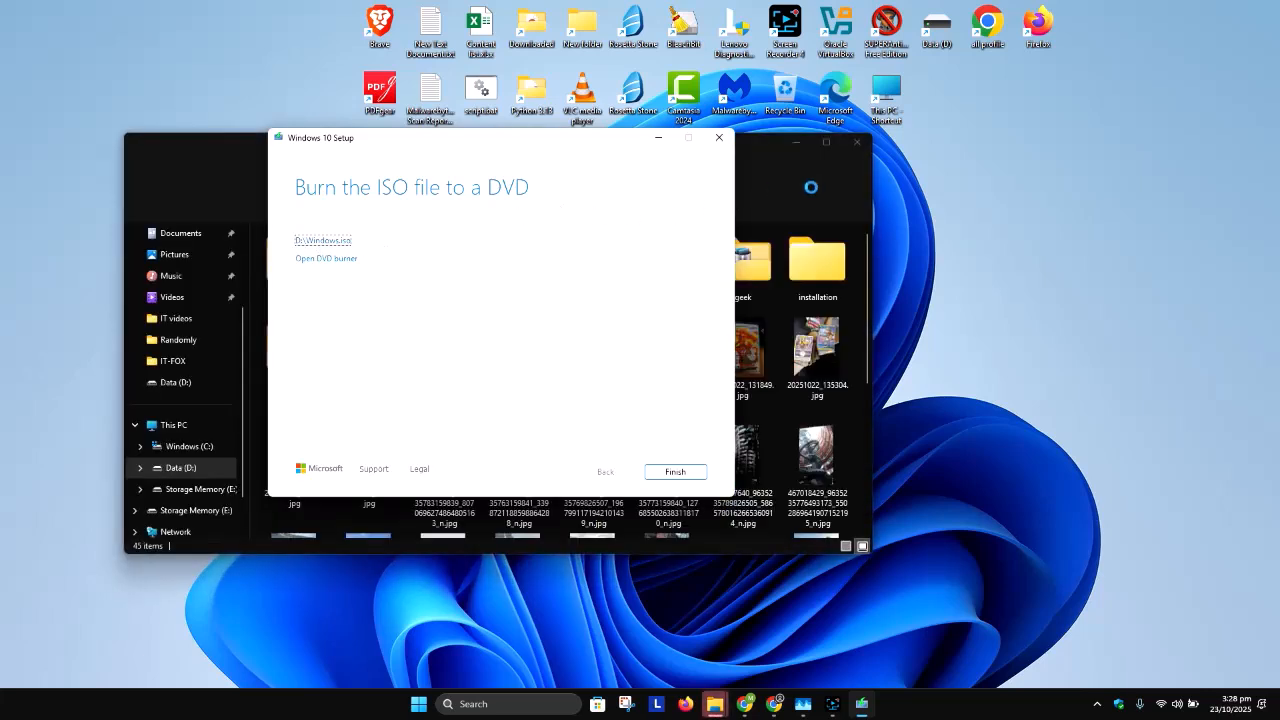
drag(600, 146, 671, 169)
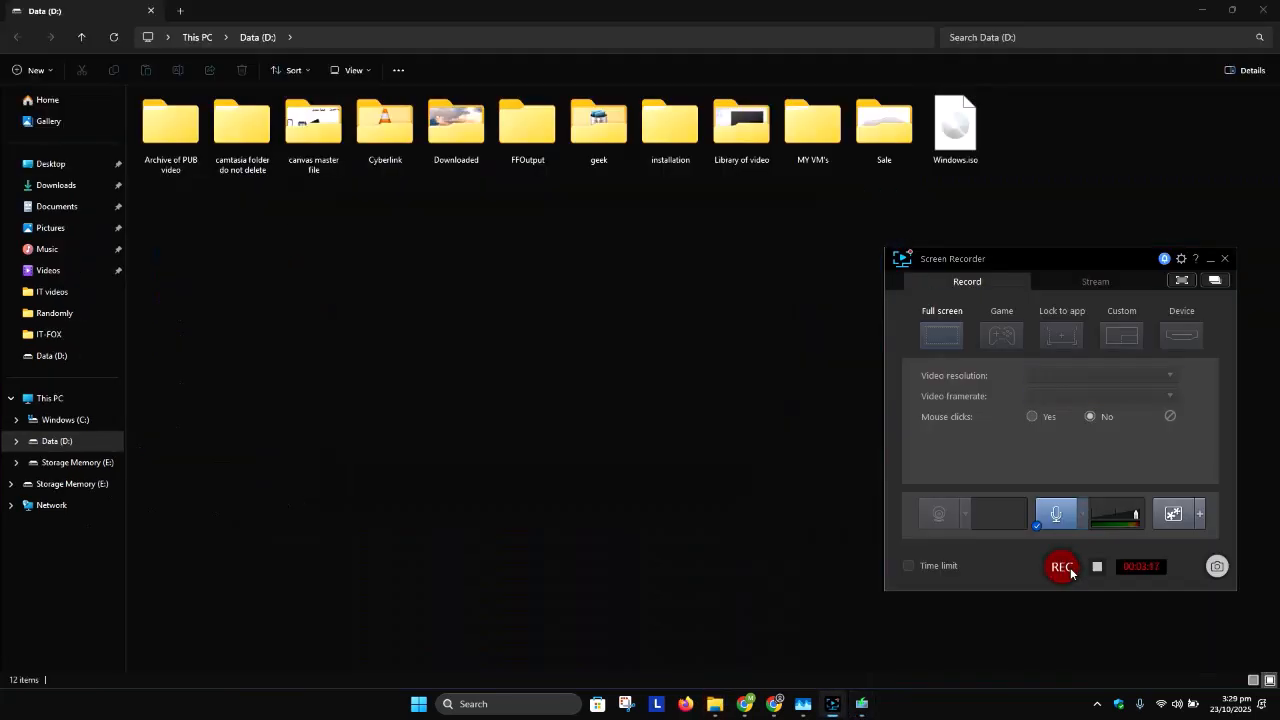
click(971, 163)
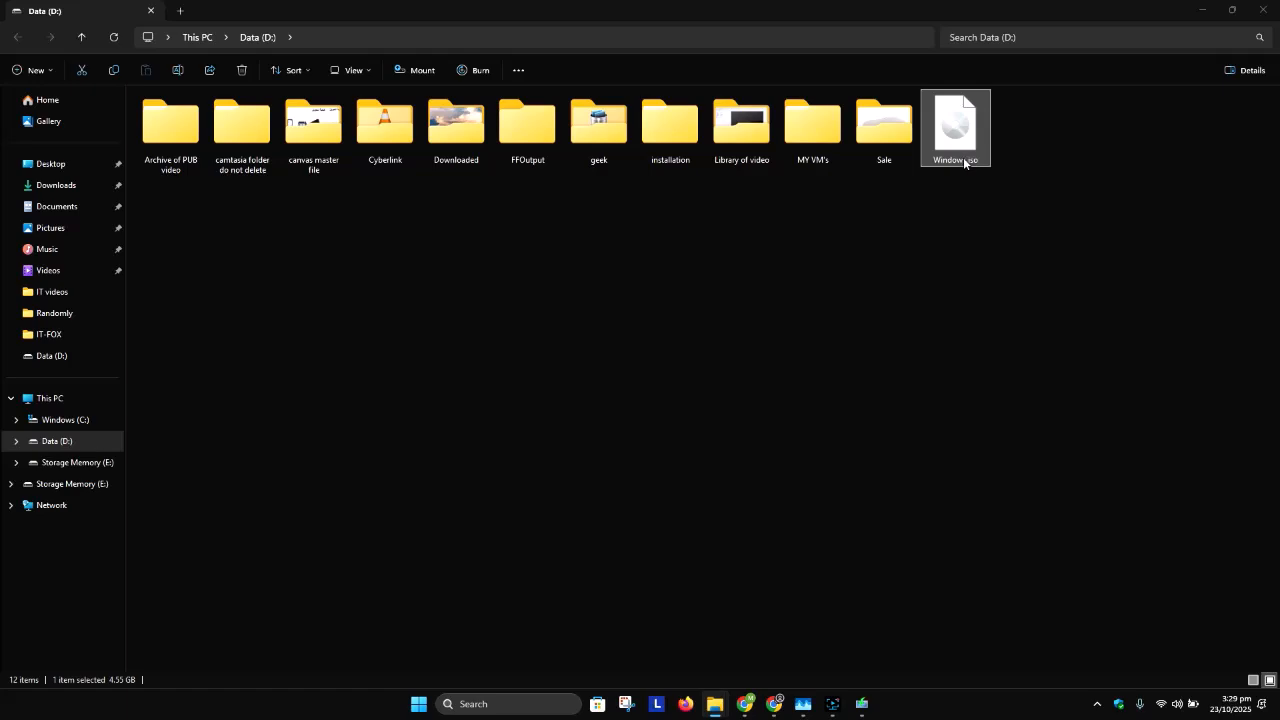
key(F1)
key(alt+F4)
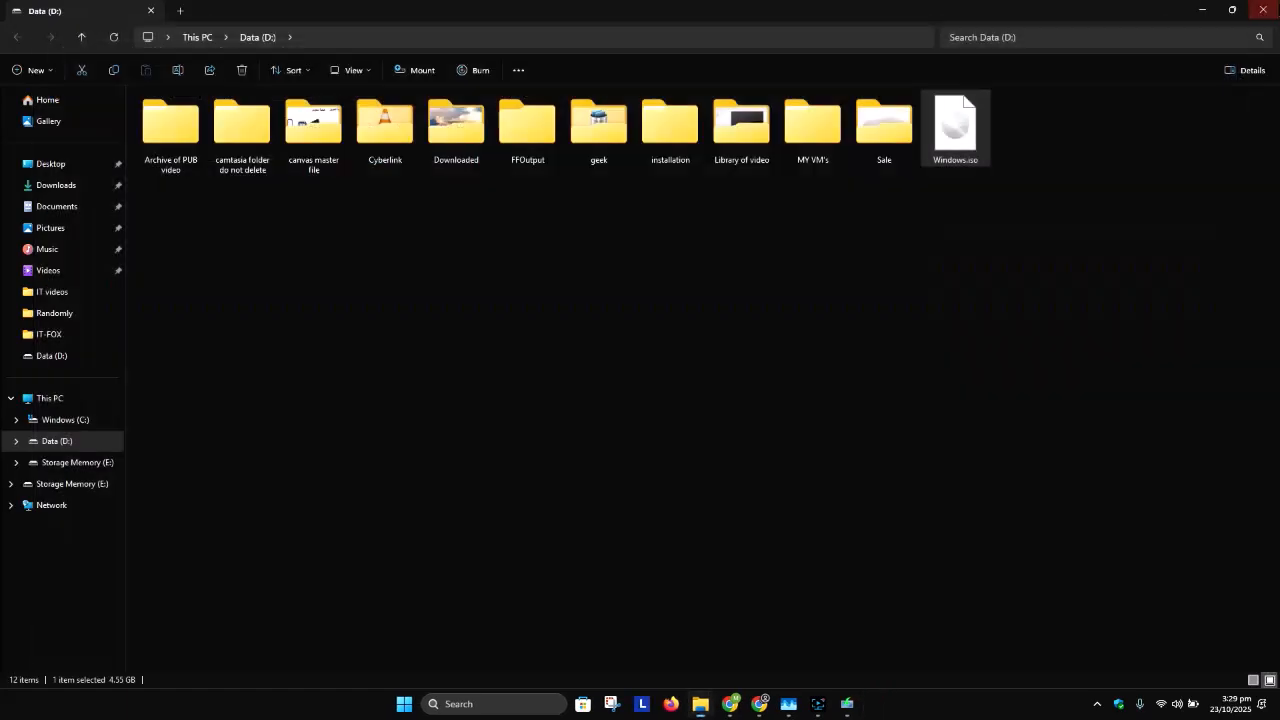
key(F2)
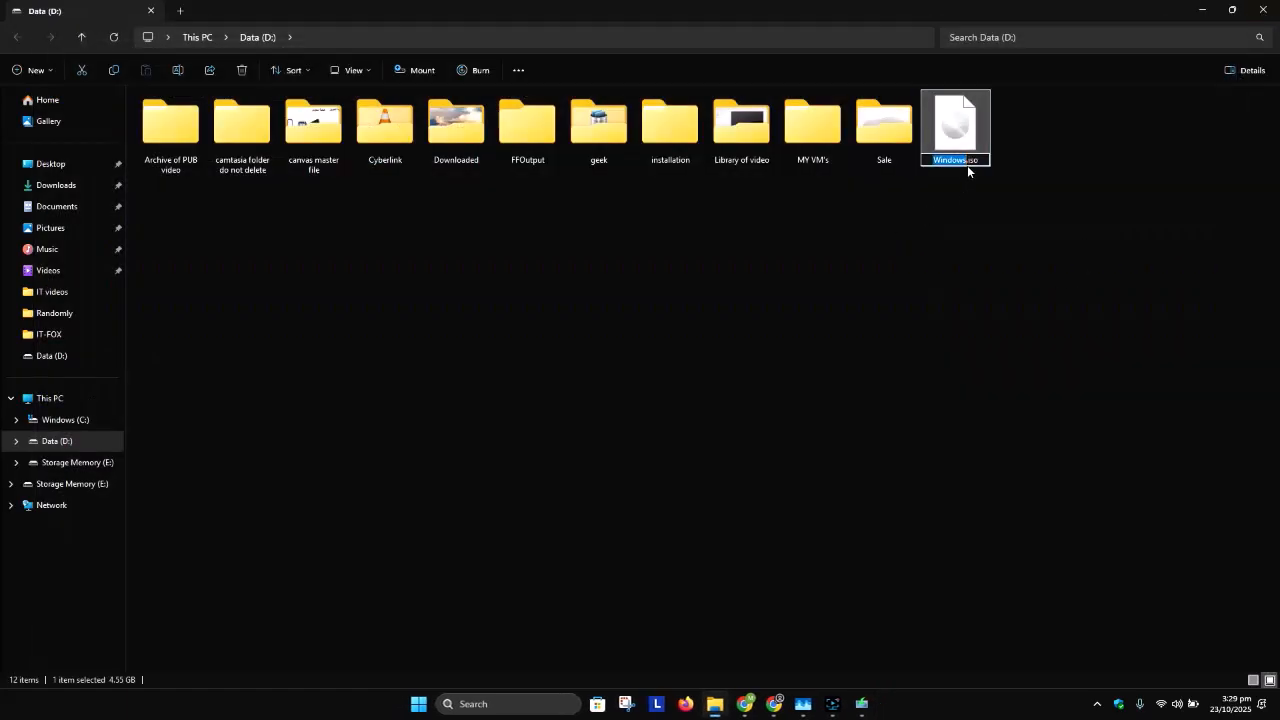
key(Right)
key(Delete)
text(11.)
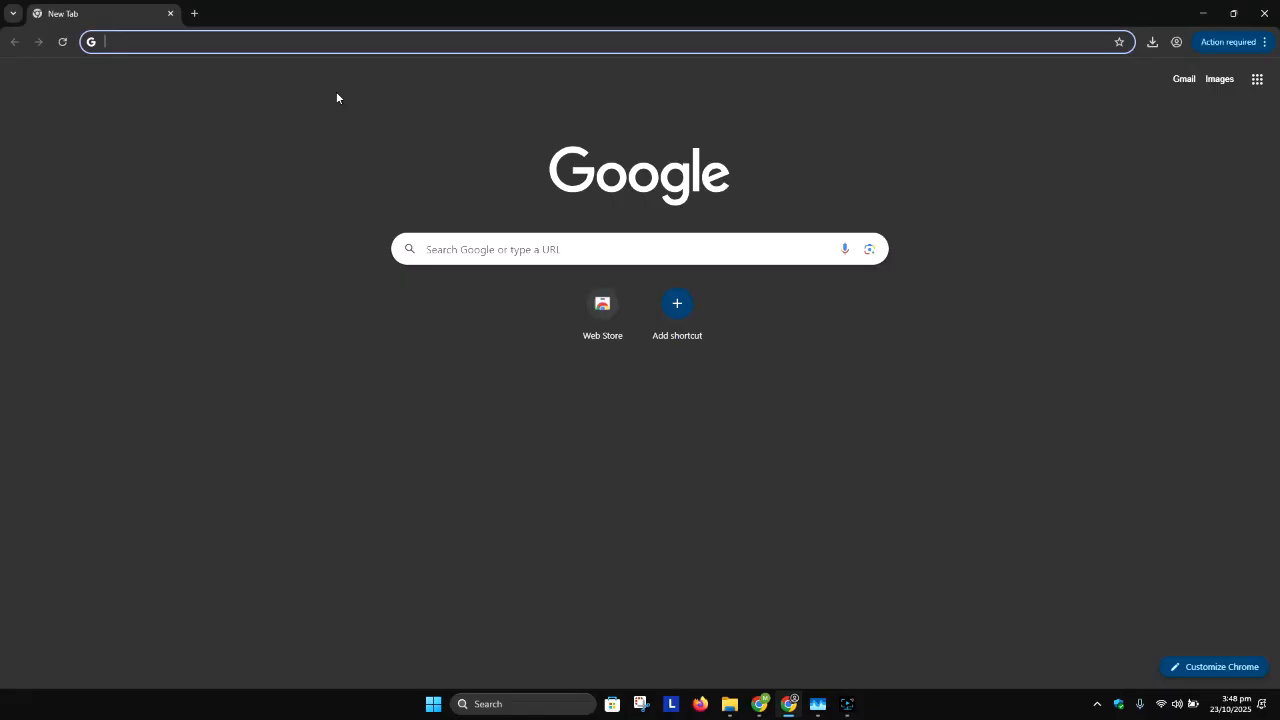
- Search the web for rufus in Chrome, open the official rufus.ie site and consent to its data use request
text(rufus)
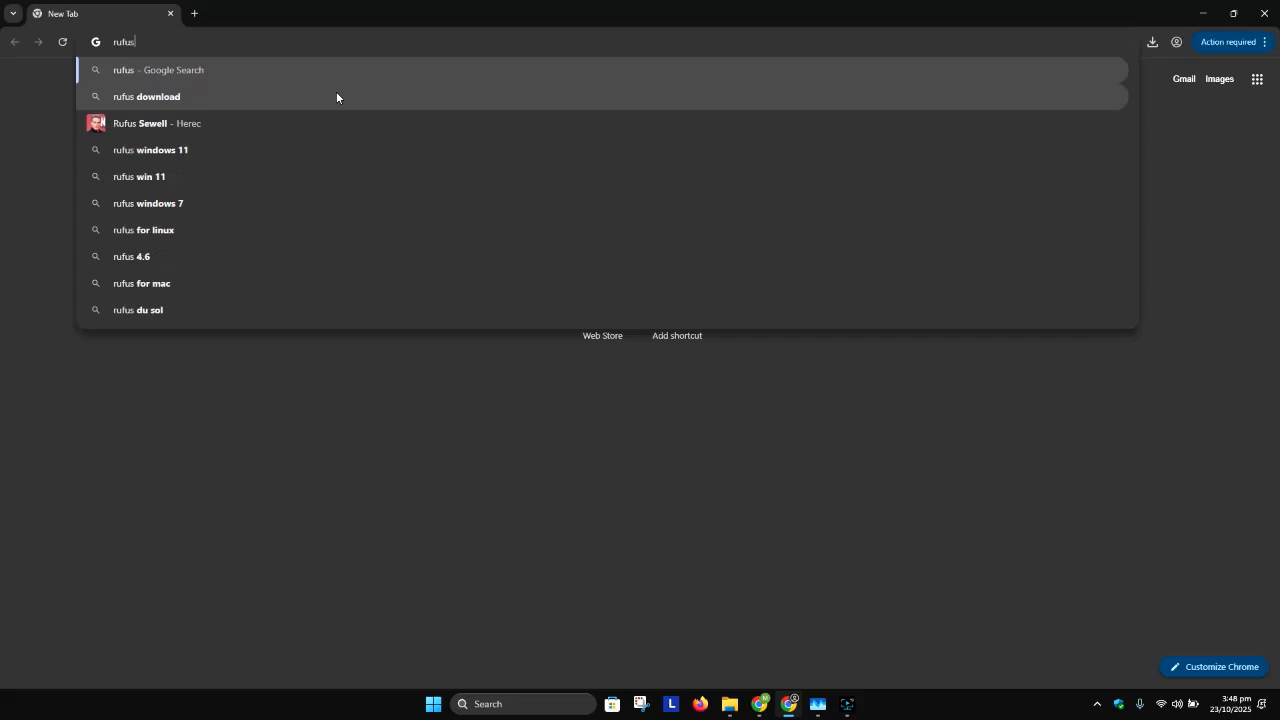
key(Return)
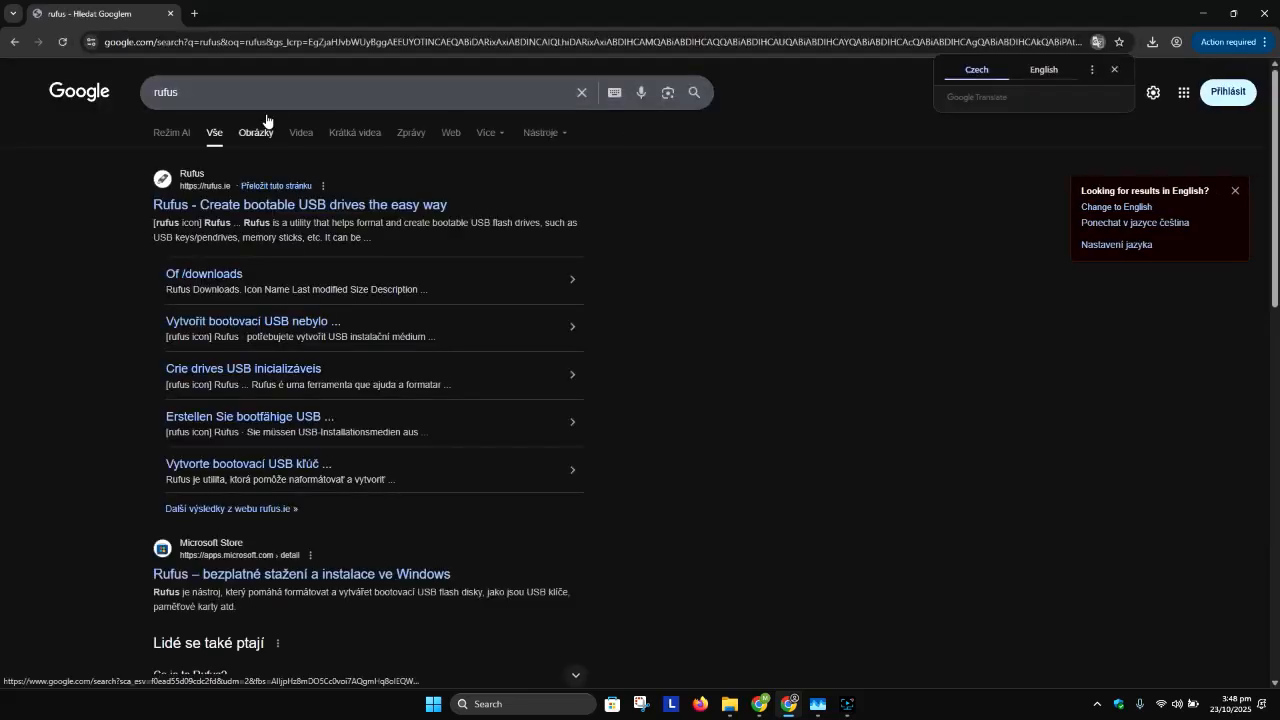
click(181, 207)
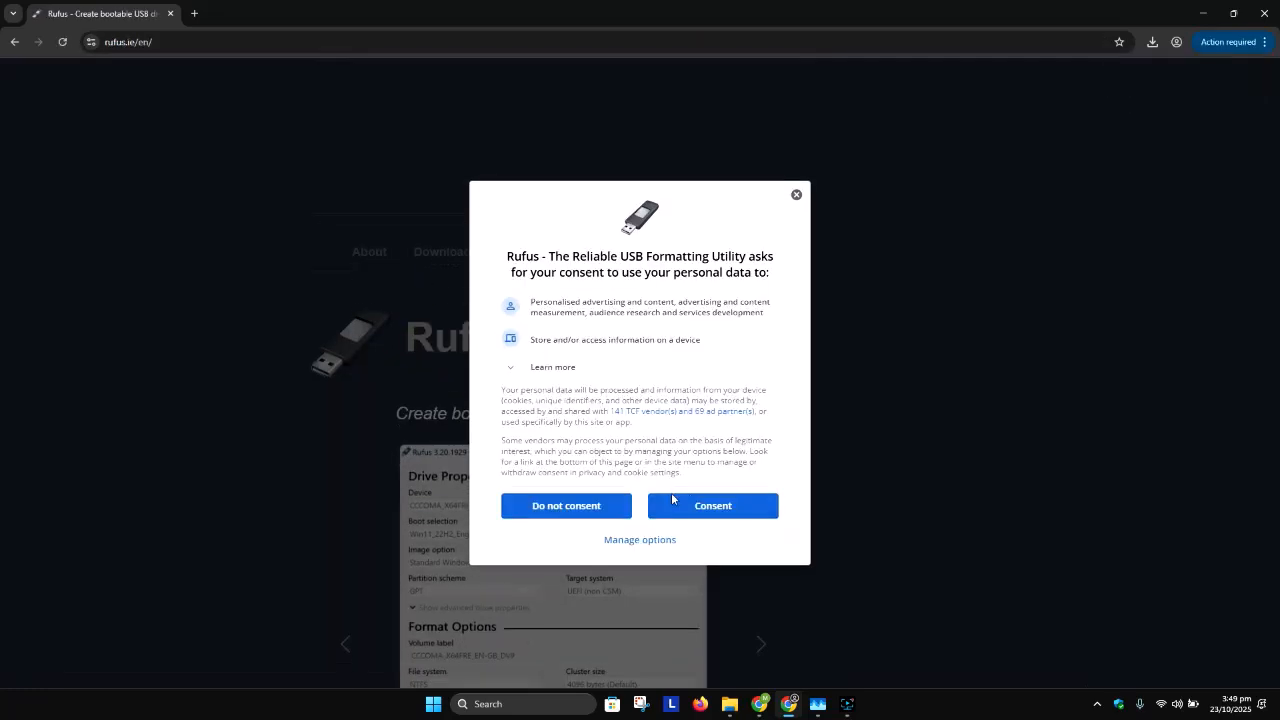
click(709, 507)
- Compare the Windows x64 and Windows x86 platforms of the latest Rufus releases in the Download section
scroll(493, 330, down, 5)
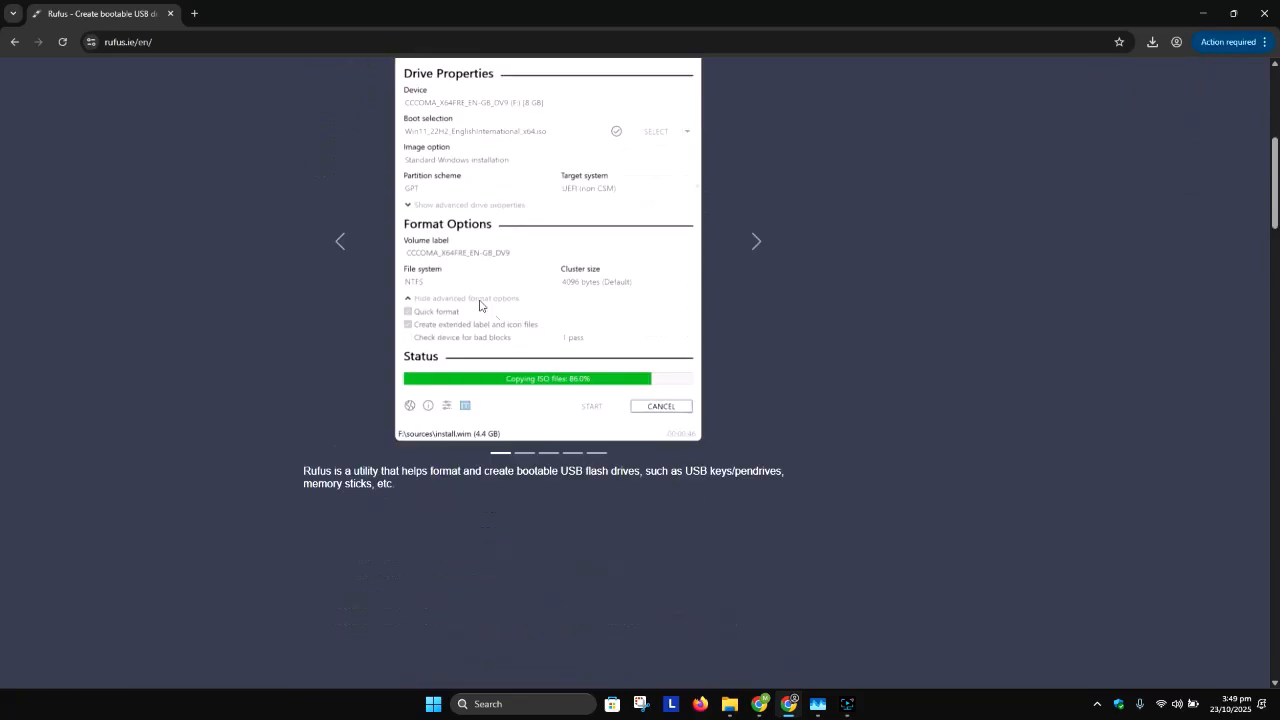
scroll(475, 288, down, 3)
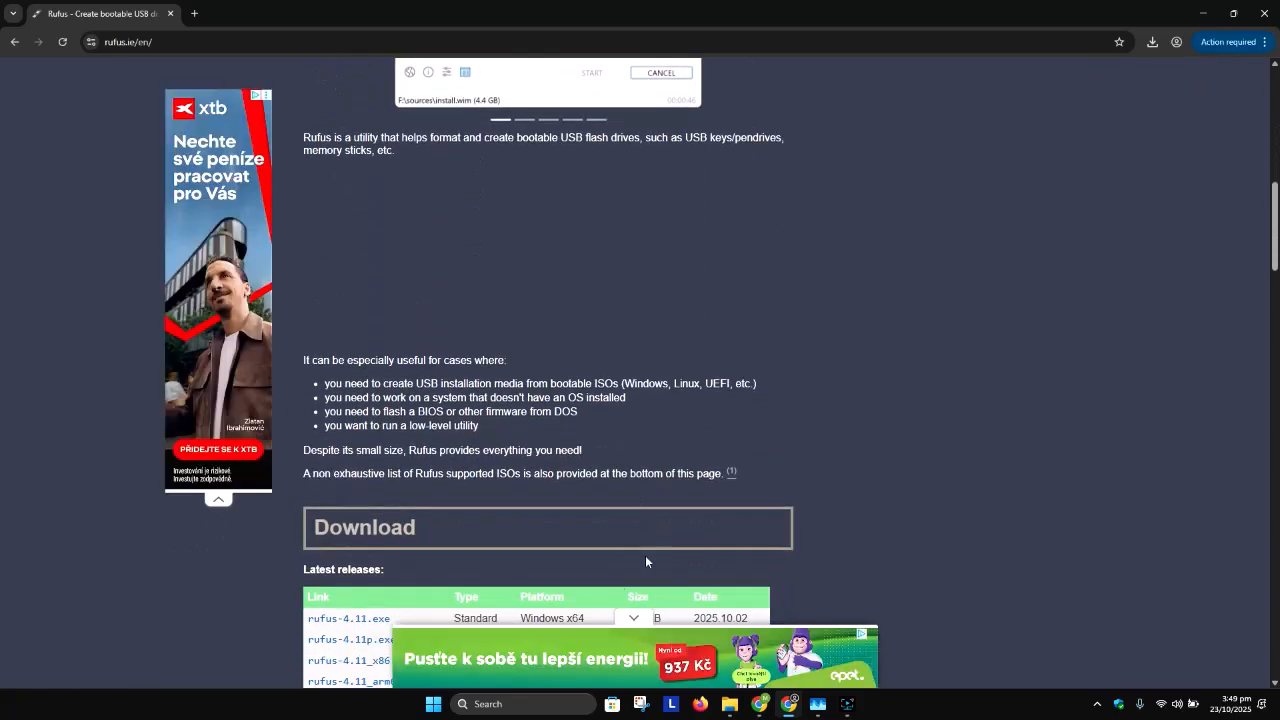
scroll(377, 527, down, 2)
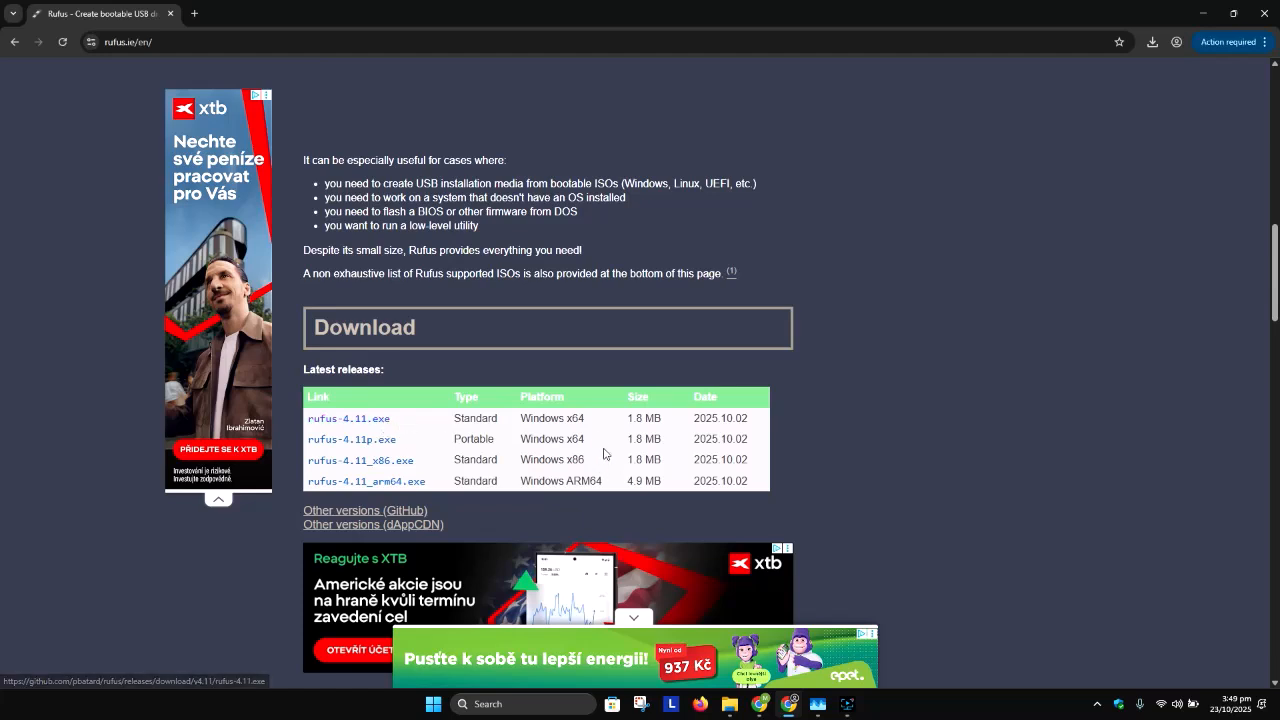
drag(596, 422, 517, 421)
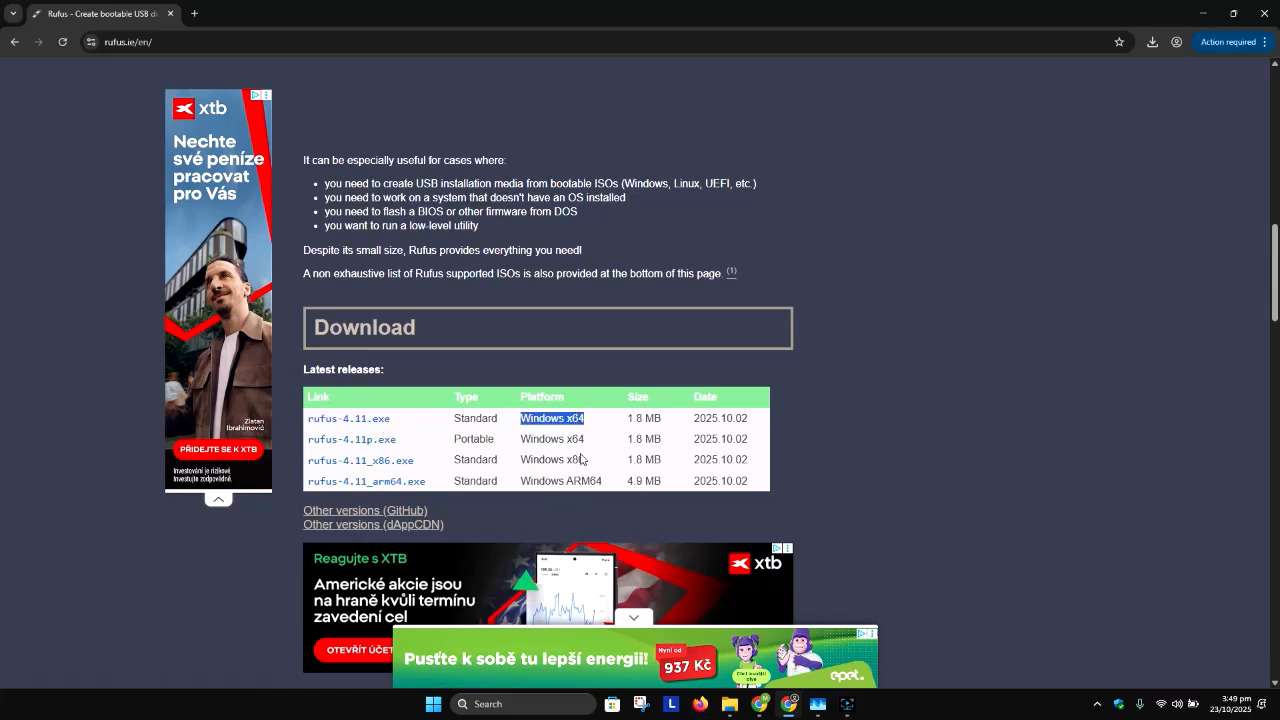
drag(600, 466, 519, 466)
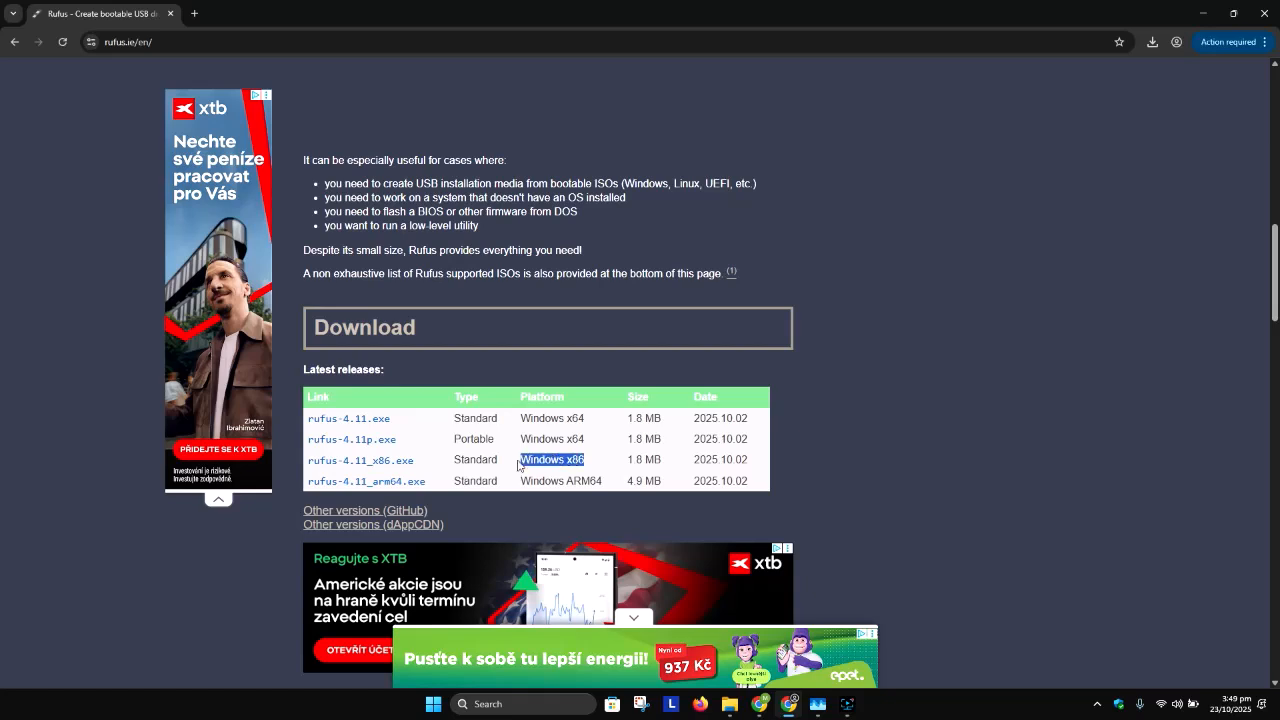
- Run dxdiag to check whether the PC's operating system is 64-bit, then close the diagnostic tool
click(511, 703)
text(dxdiag)
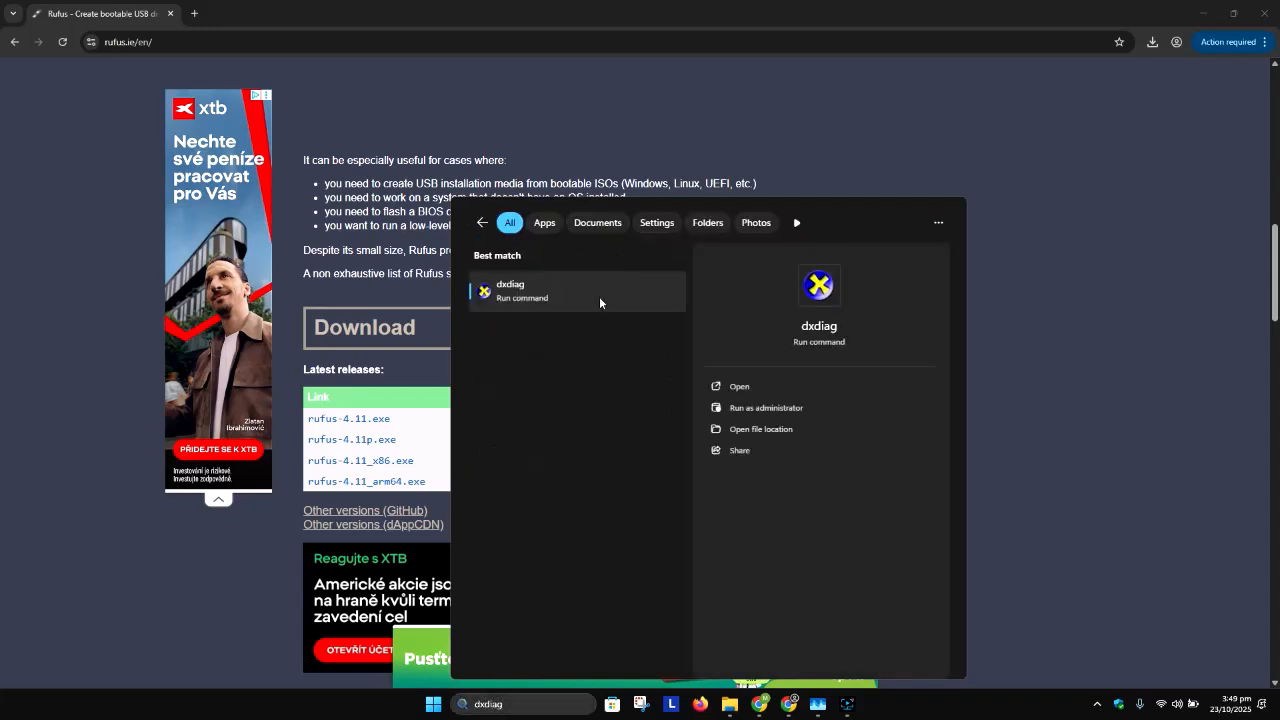
click(599, 296)
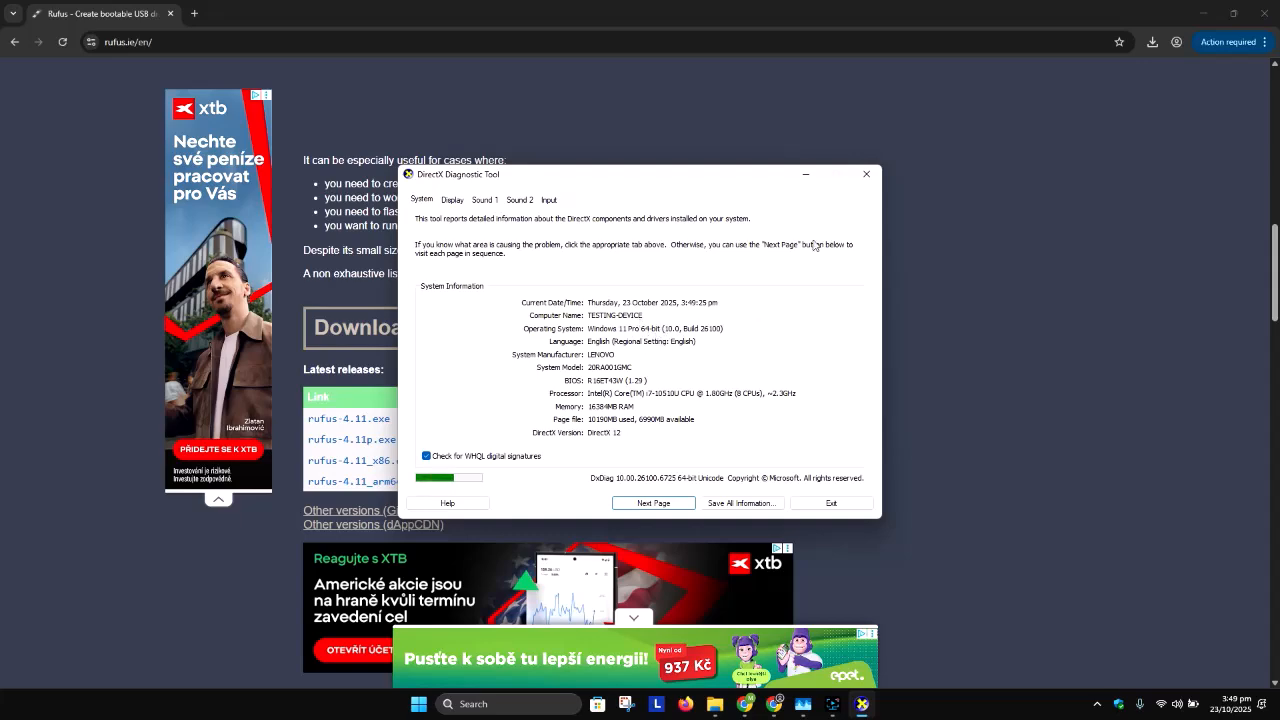
click(866, 174)
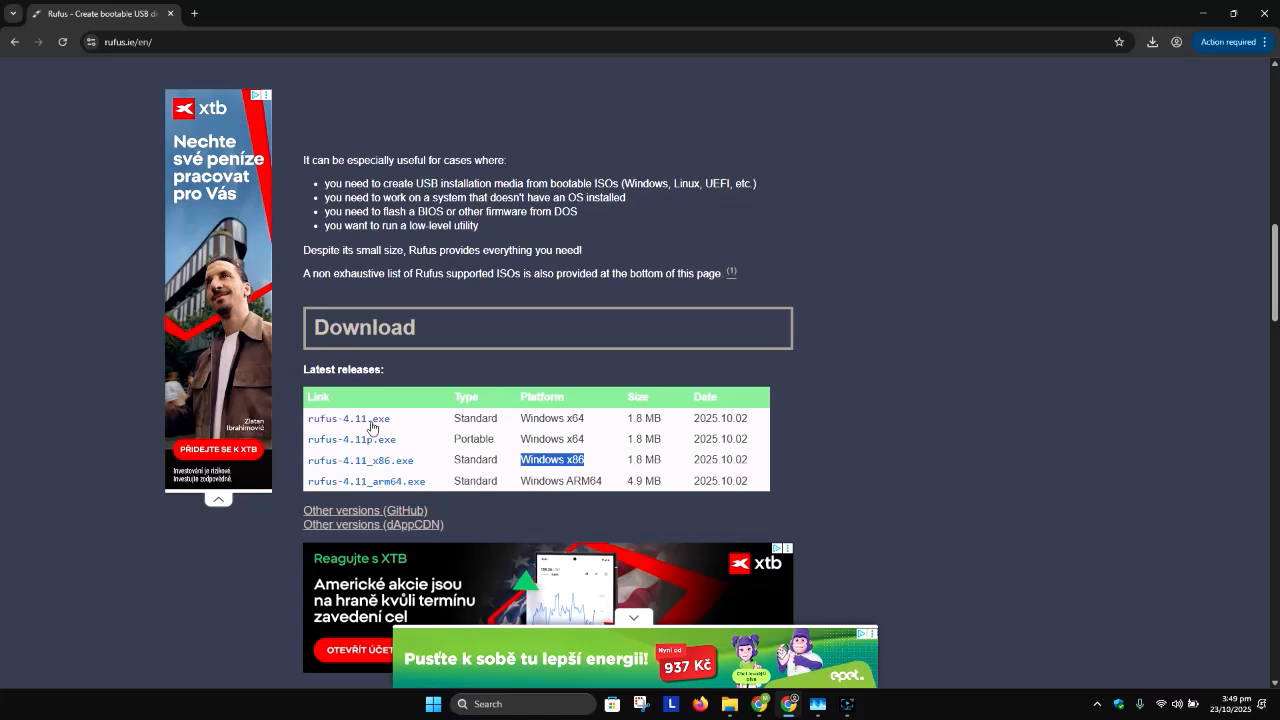
- Download the standard Windows x64 release rufus-4.11.exe, dismiss the ad, and launch it from the Downloads folder
click(370, 420)
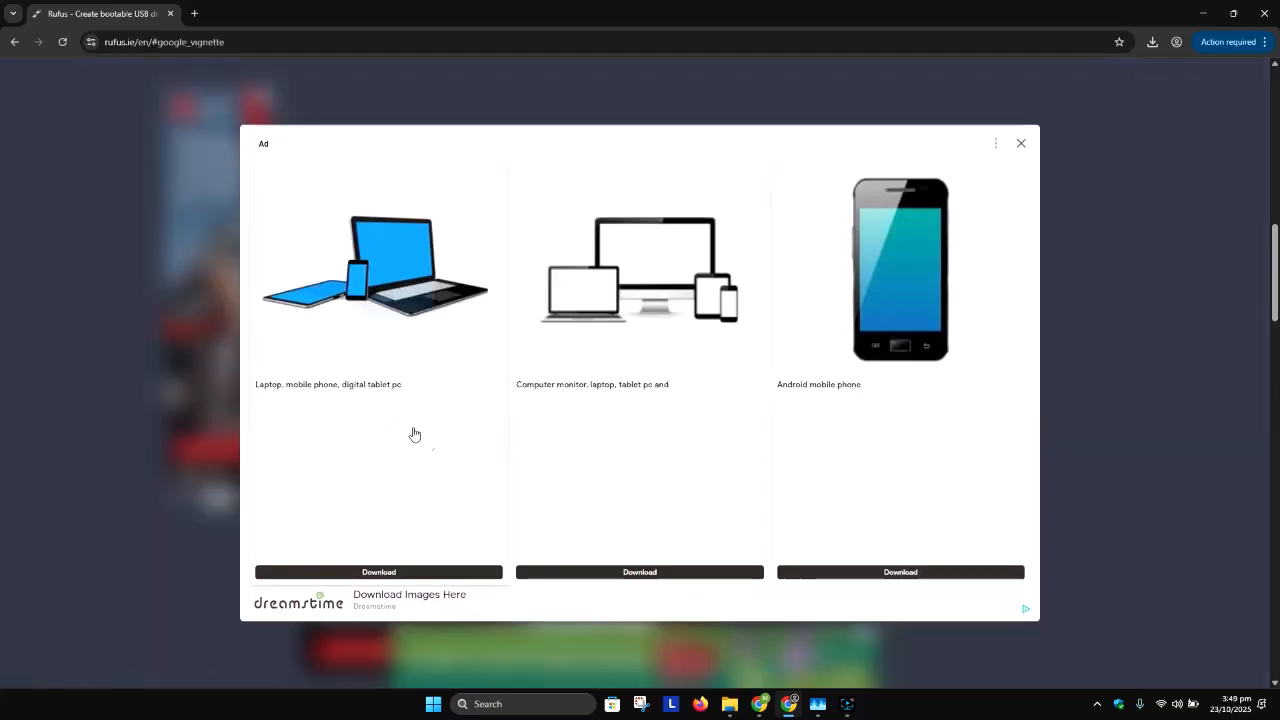
click(1022, 145)
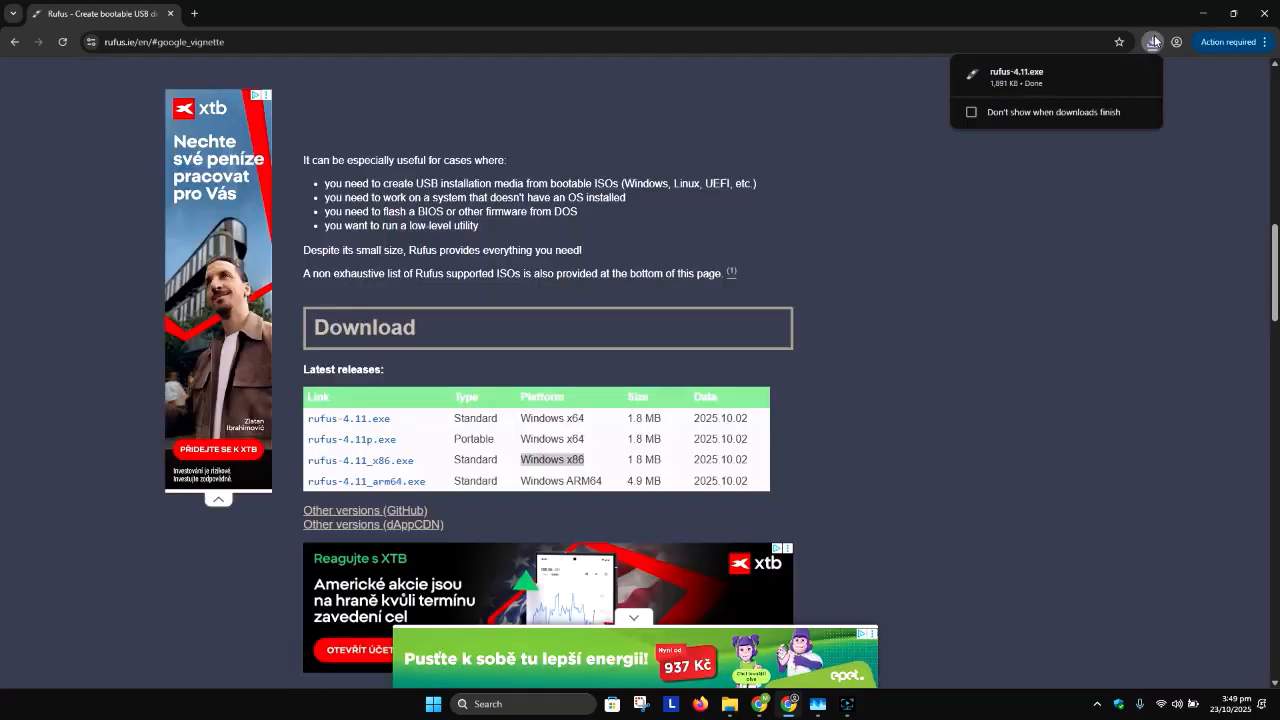
click(1126, 73)
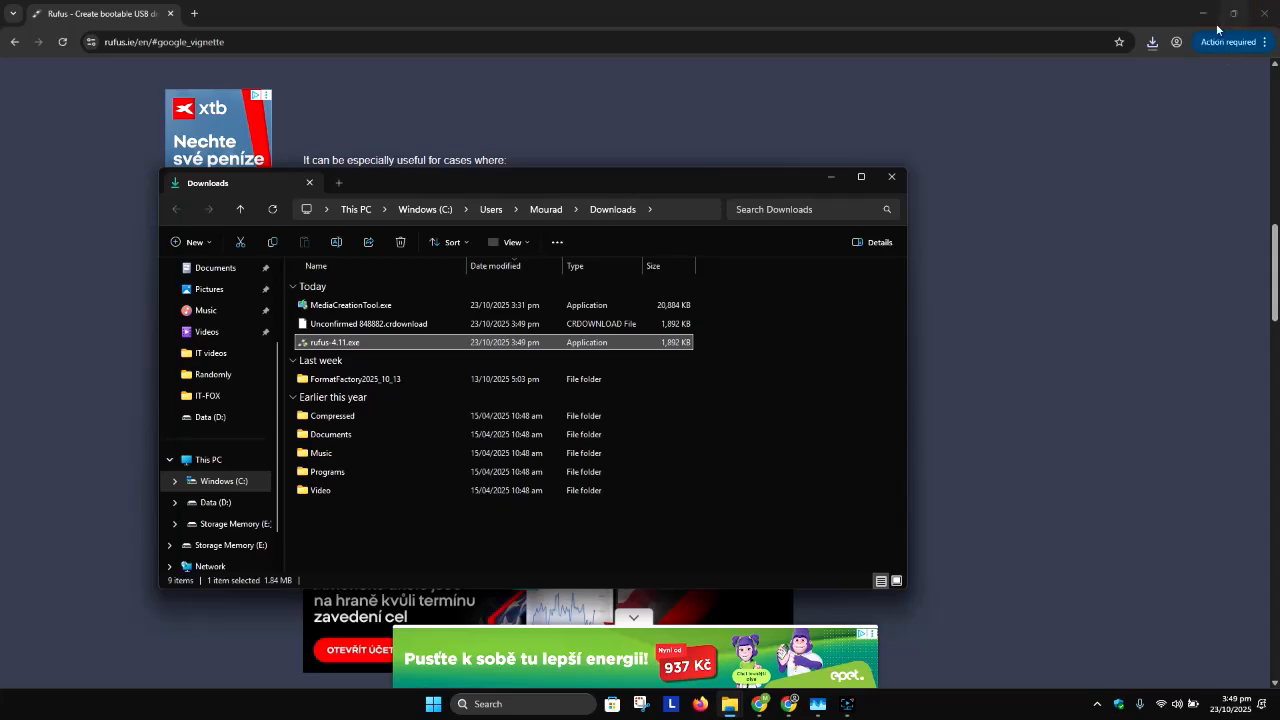
click(1265, 13)
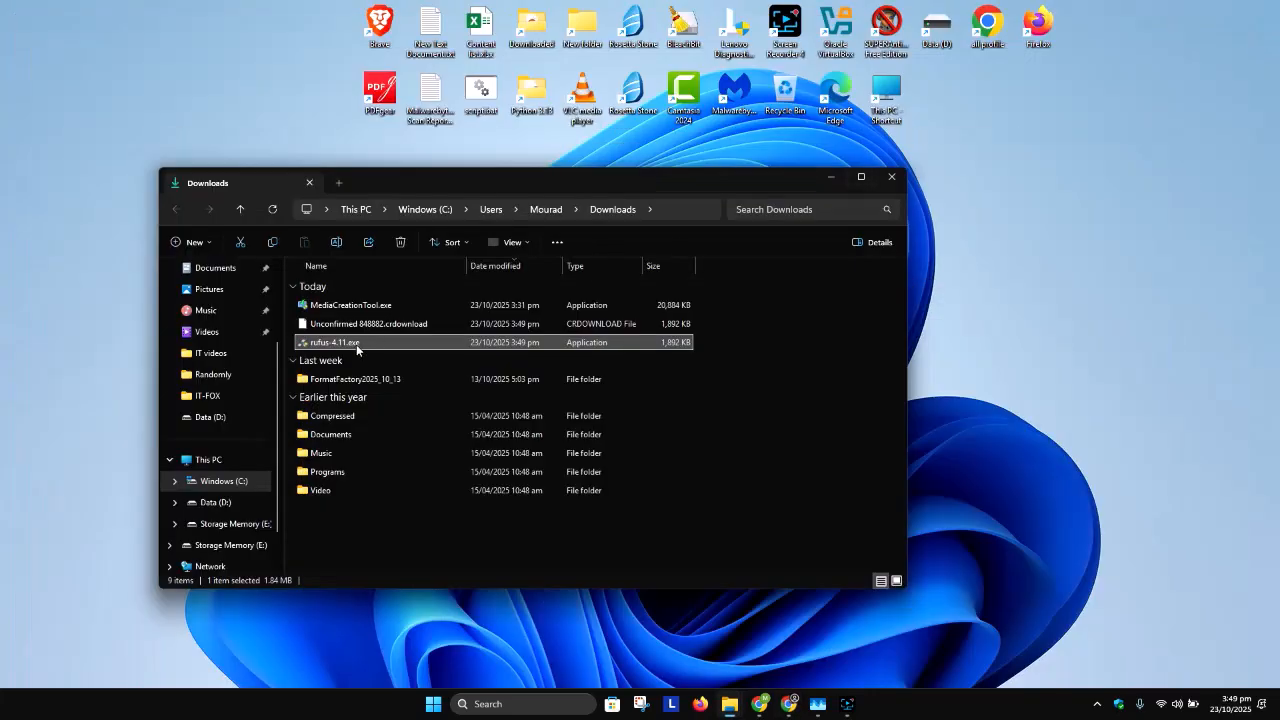
double_click(356, 343)
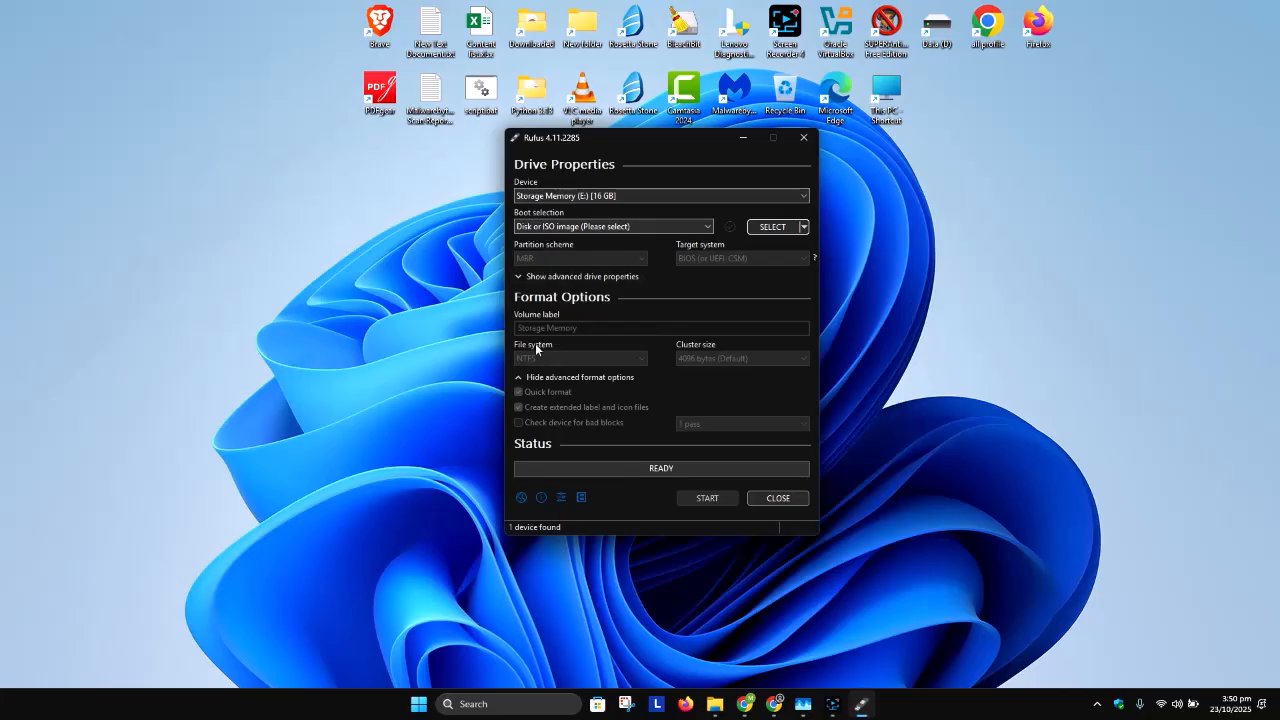
- Check the connected drives and the ISO files on Data (D:) in File Explorer, then return to Rufus
click(436, 216)
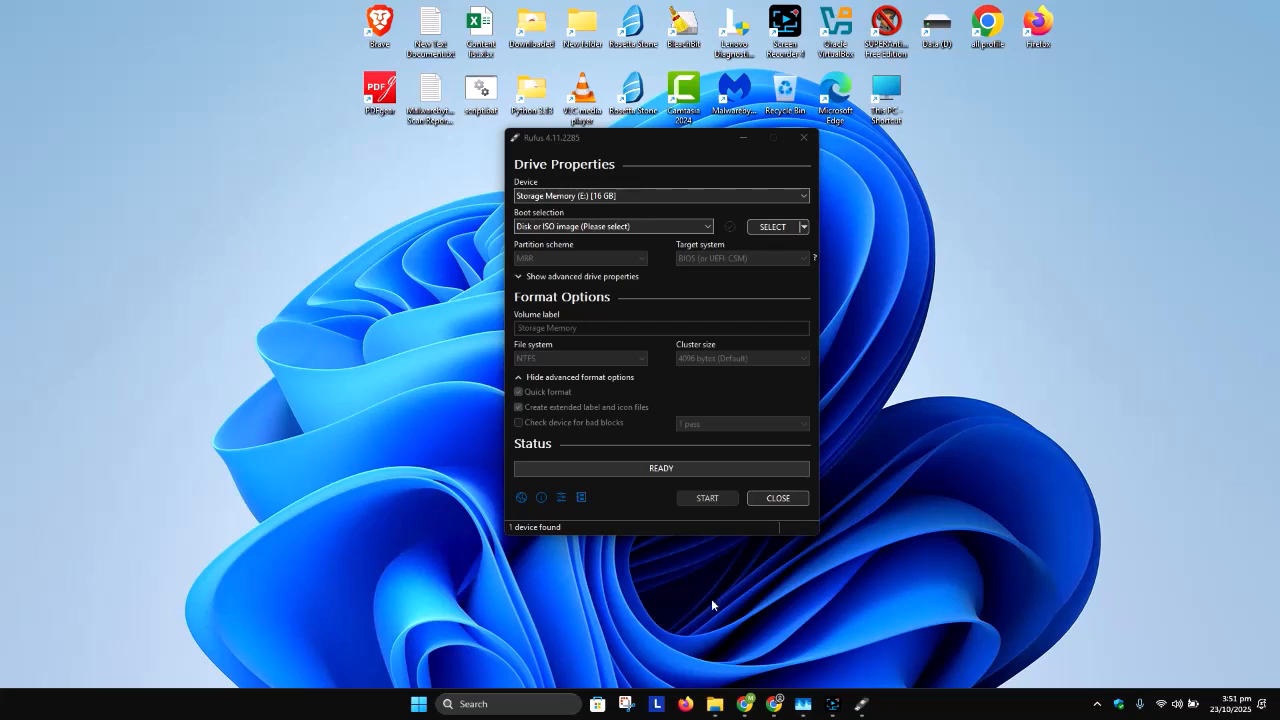
mouse_move(722, 706)
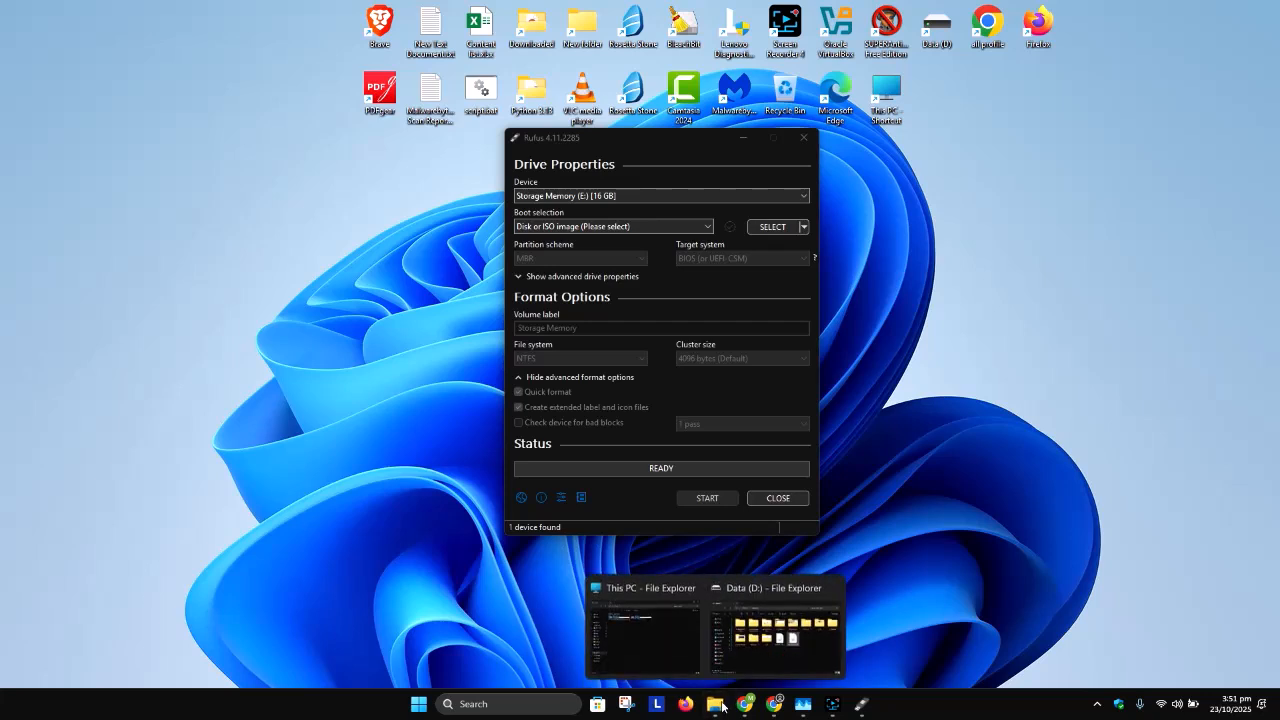
click(651, 634)
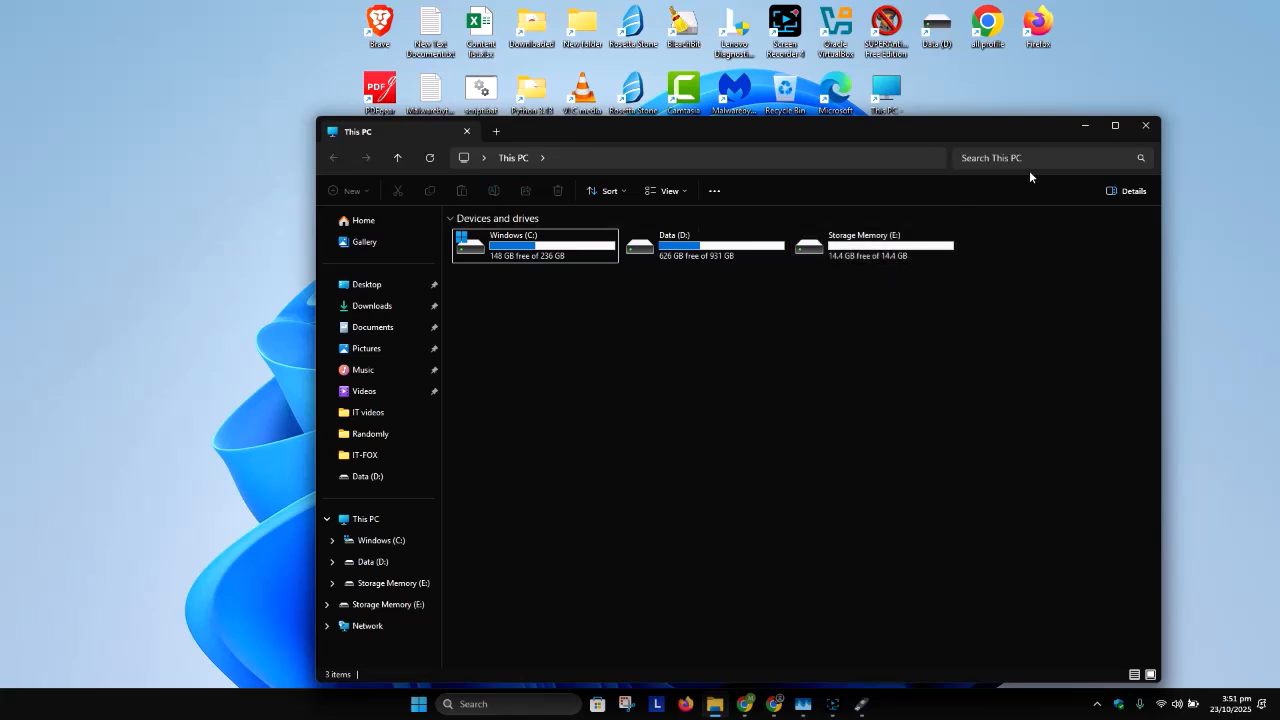
click(367, 568)
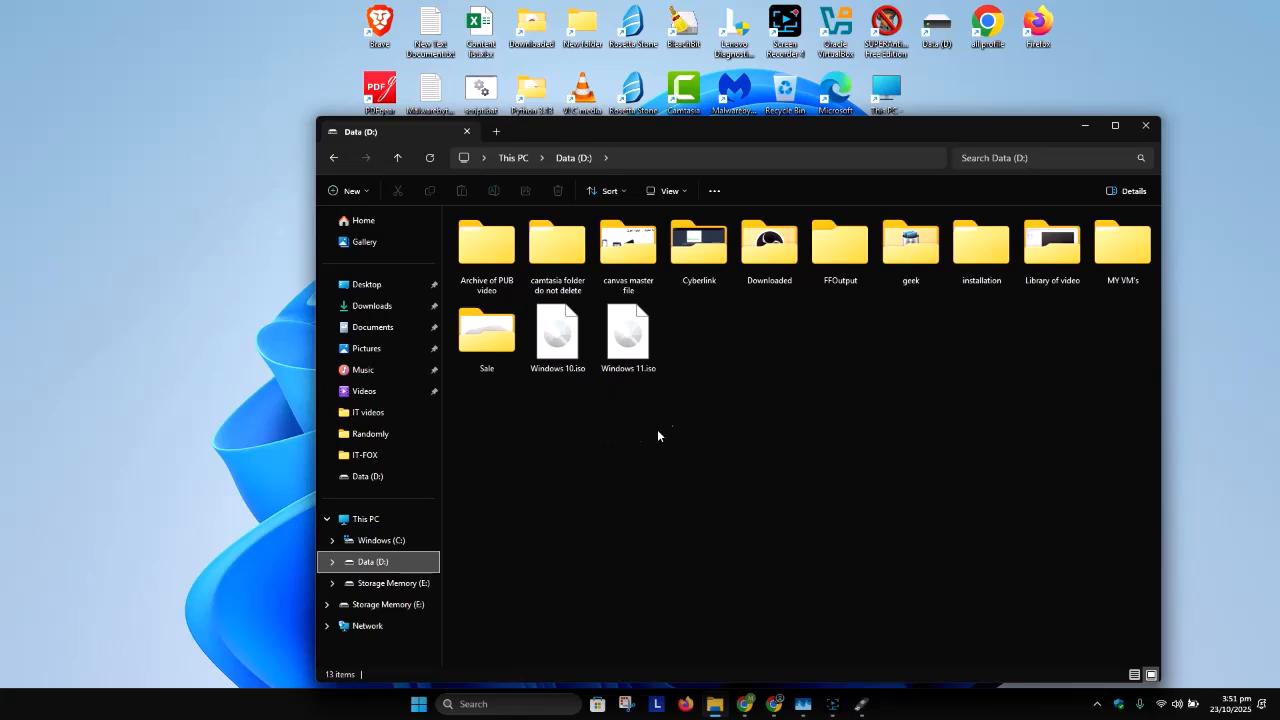
click(725, 161)
click(1085, 126)
click(1085, 126)
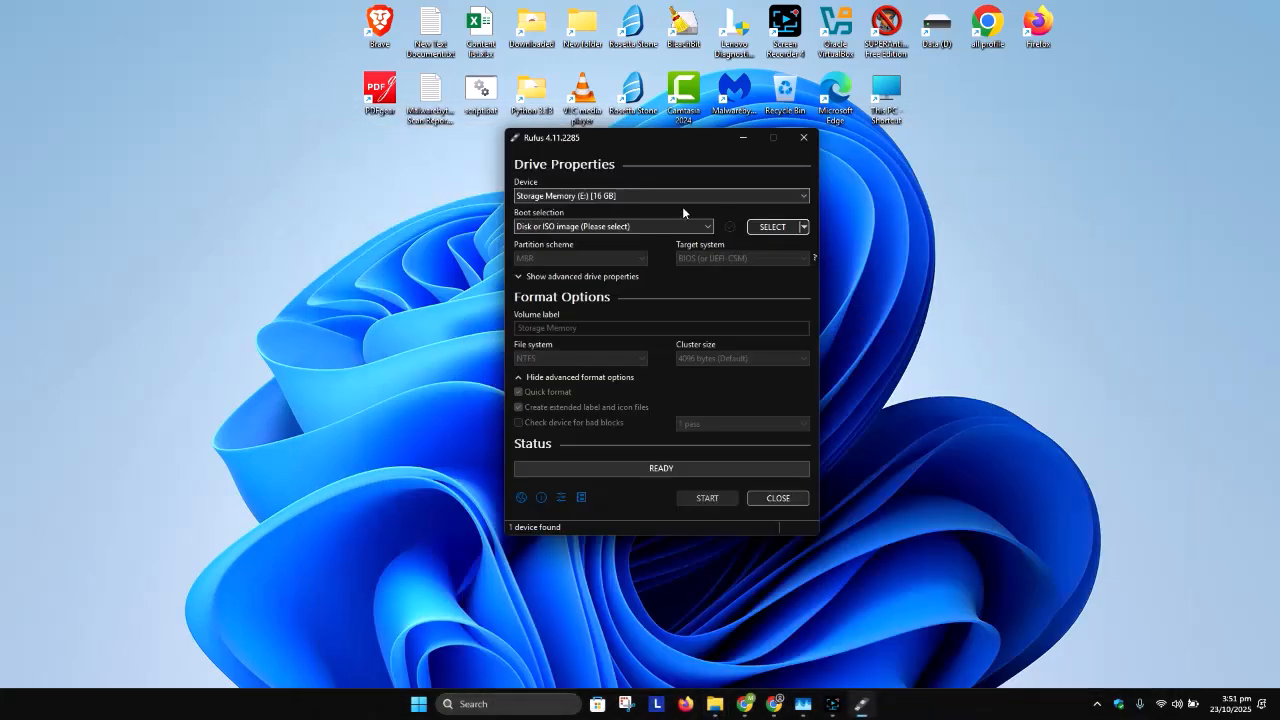
- Use Storage Memory (E:) [16 GB] as the device and load Windows 10.iso from Data (D:) as the boot image
click(591, 197)
click(575, 208)
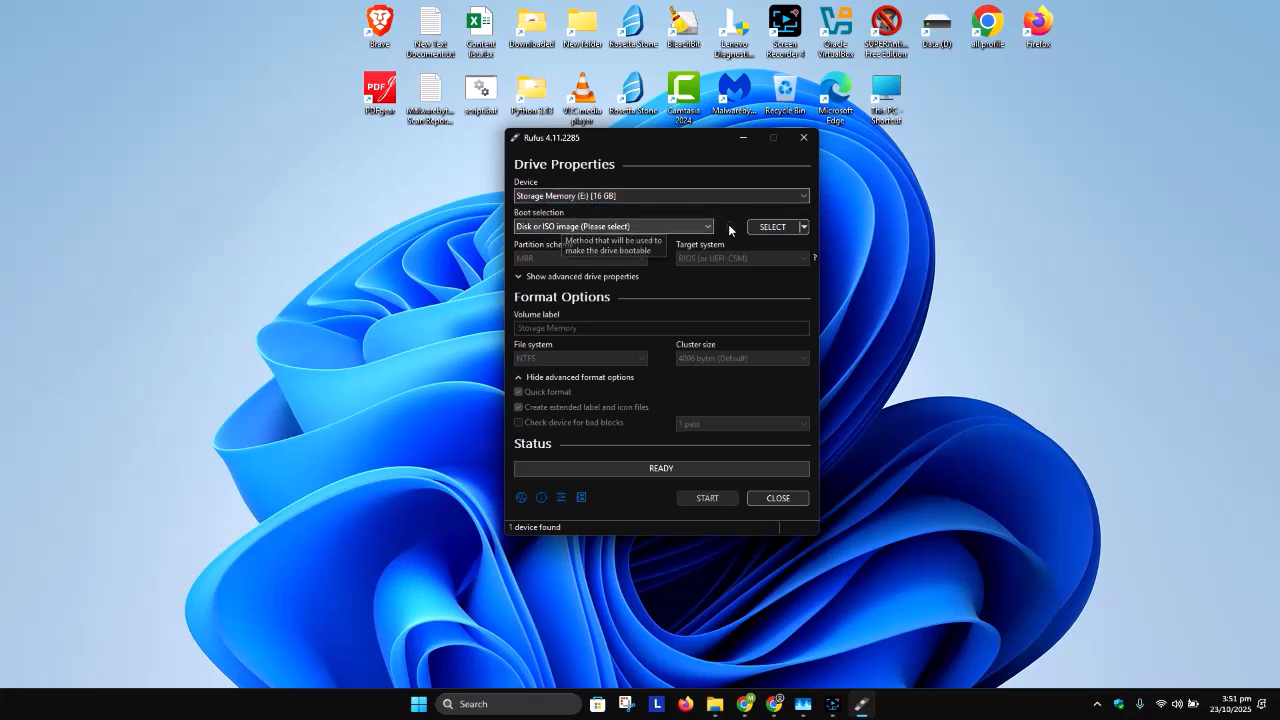
click(790, 227)
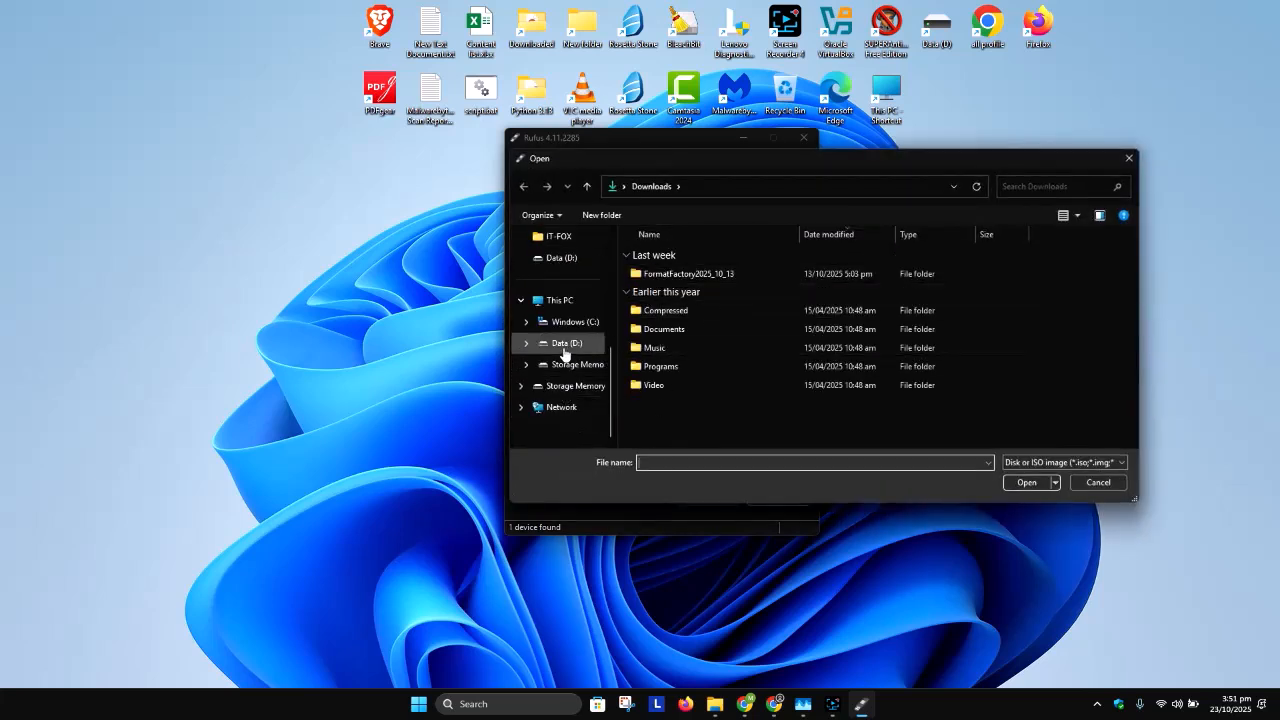
click(563, 343)
click(790, 441)
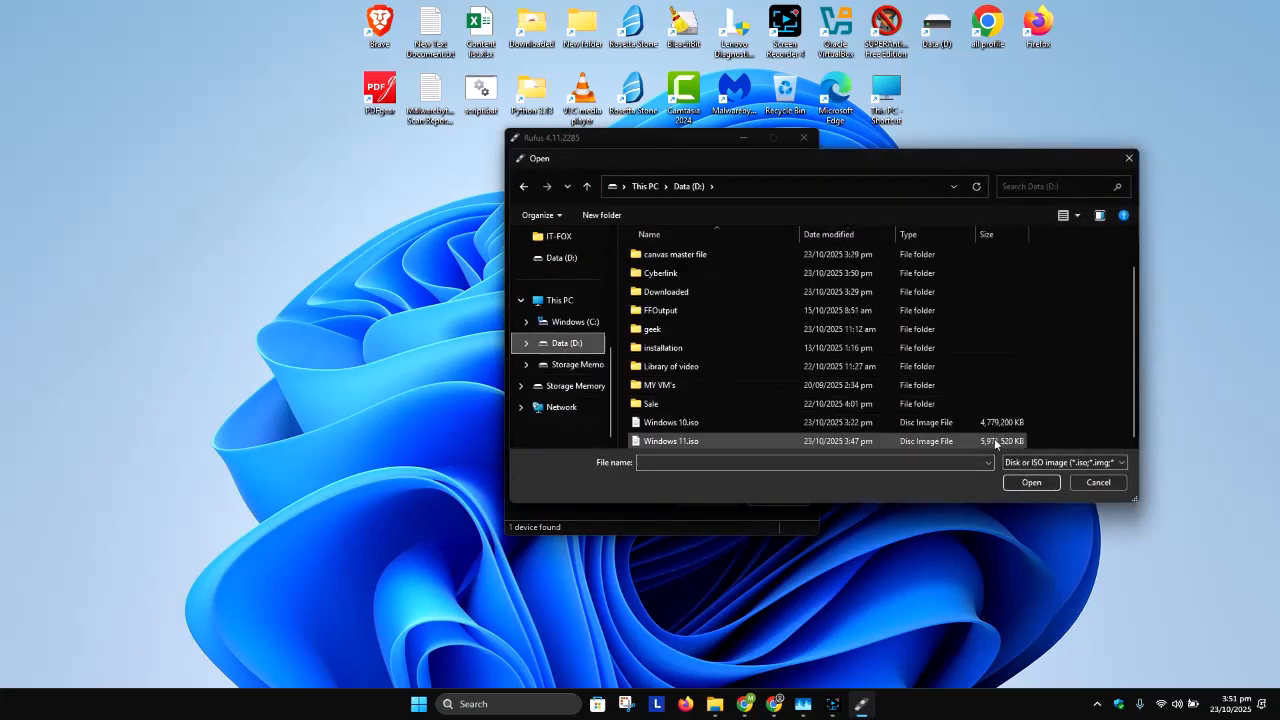
click(752, 424)
click(1031, 483)
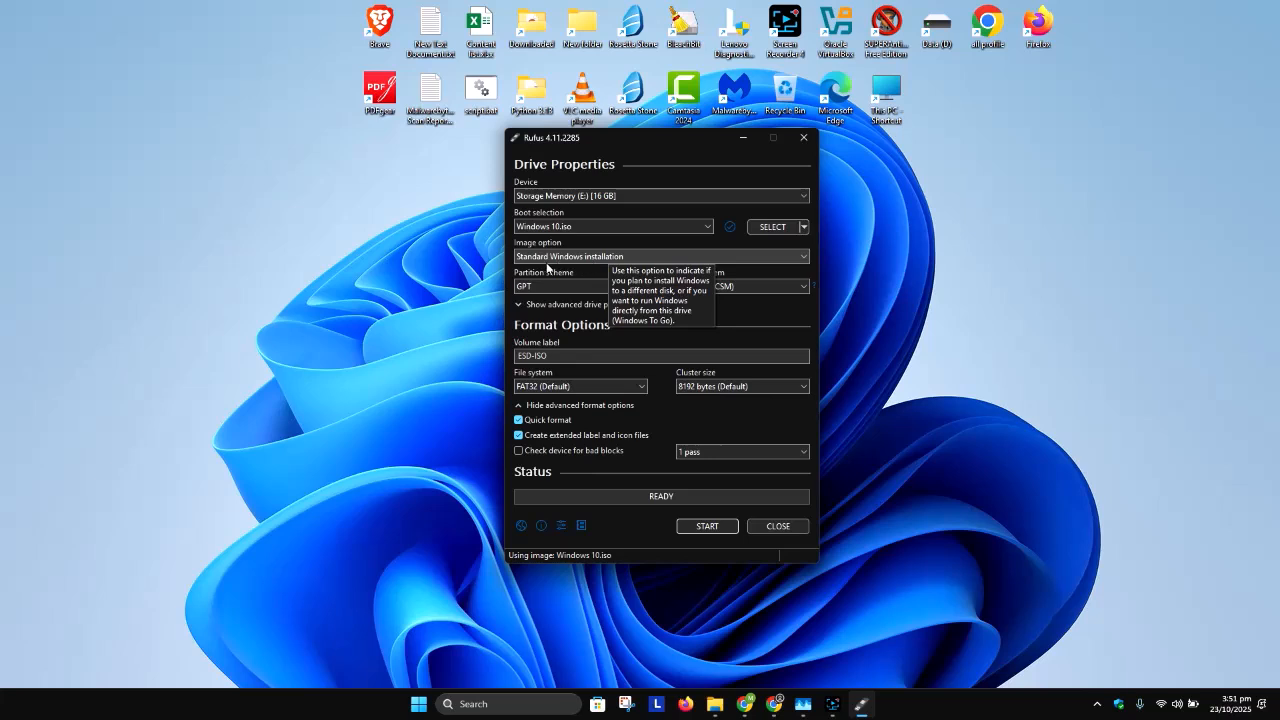
- Use Standard Windows installation as the image option, GPT as the partition scheme and UEFI (non CSM) as the target system
click(565, 257)
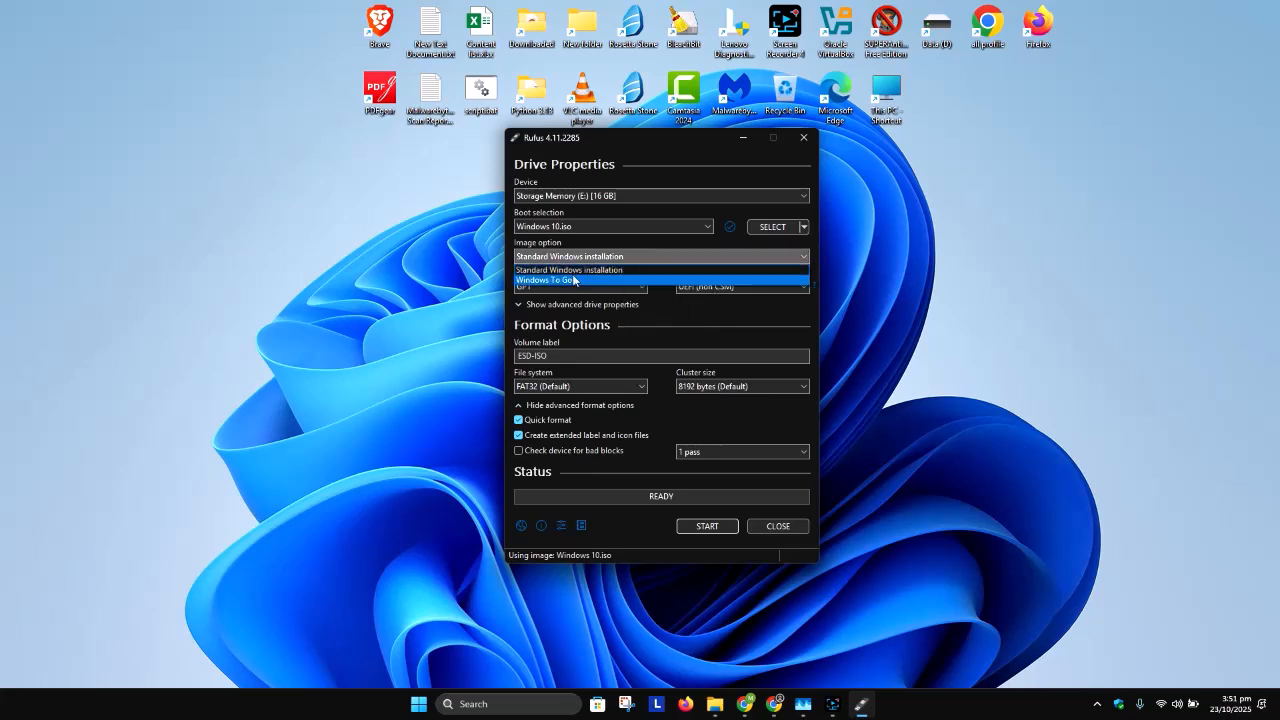
click(575, 270)
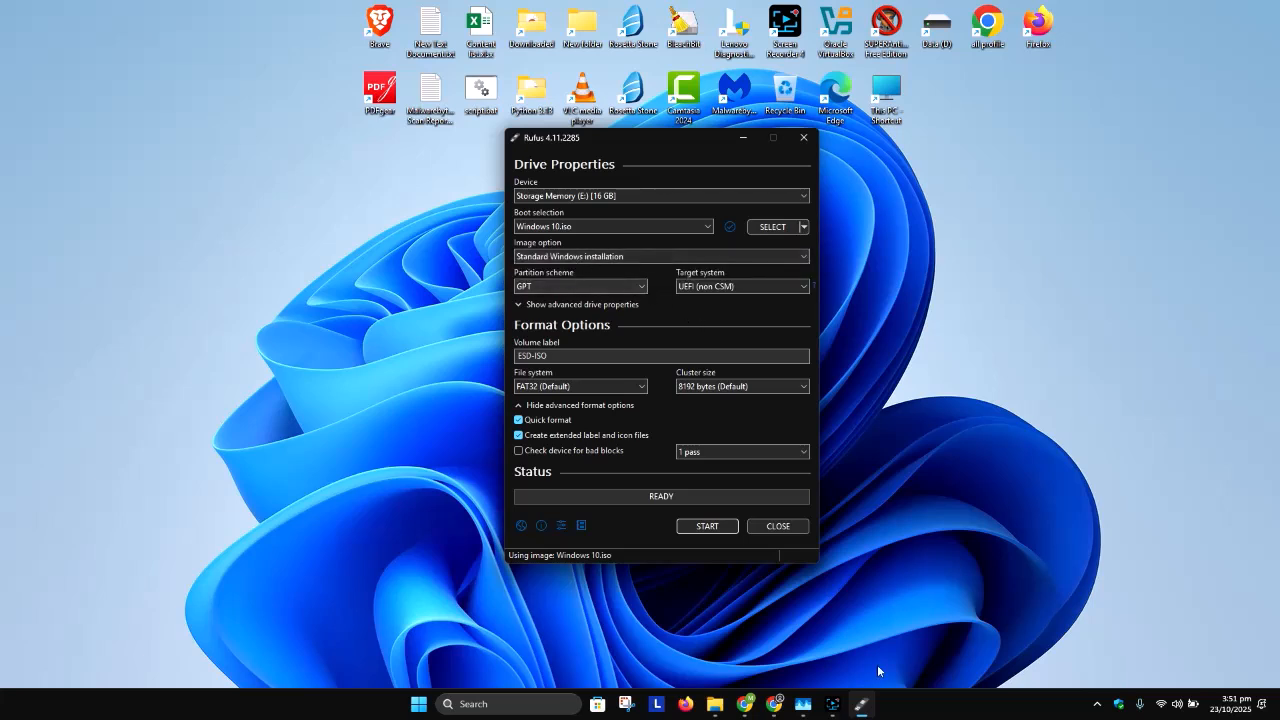
click(833, 705)
click(1065, 567)
click(622, 287)
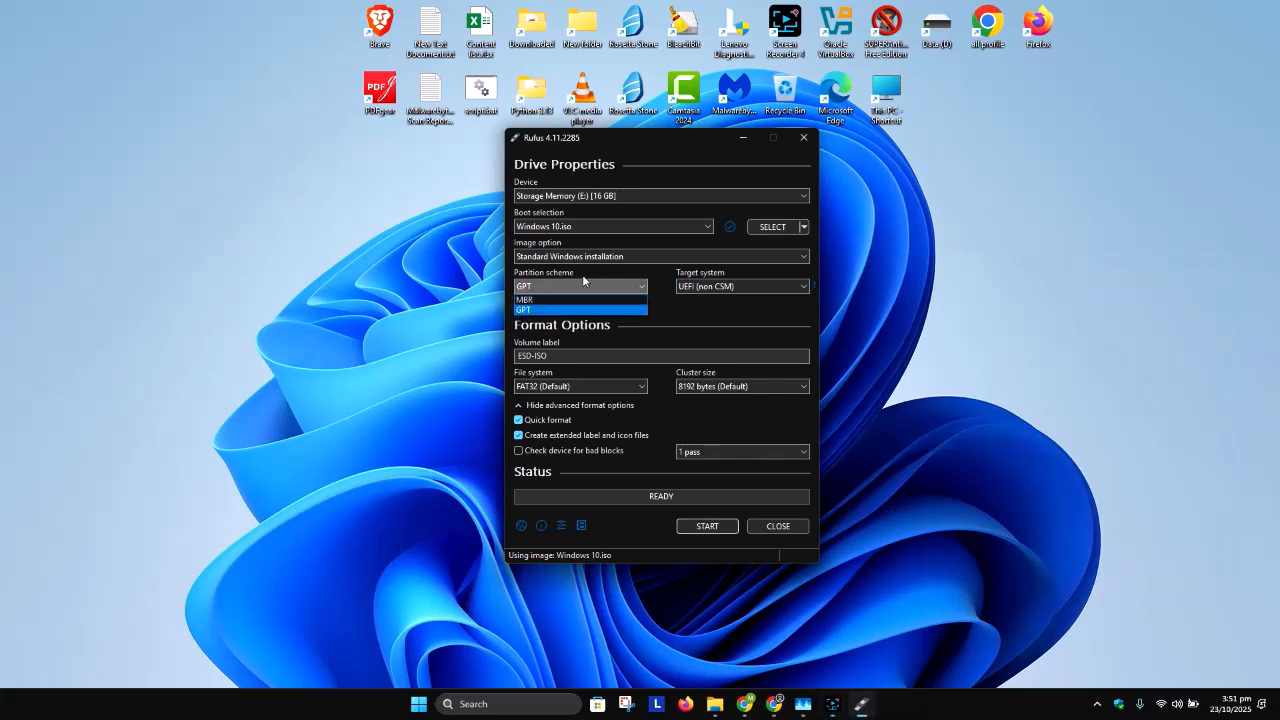
click(716, 314)
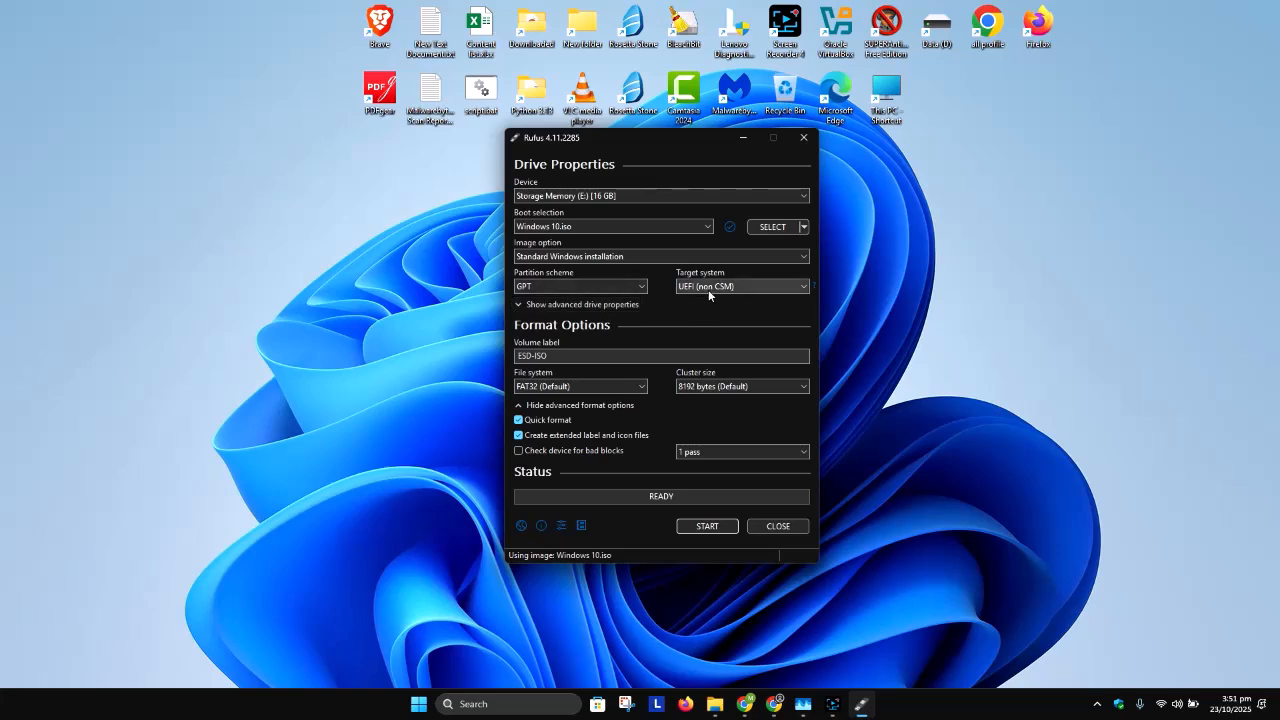
click(708, 289)
click(718, 297)
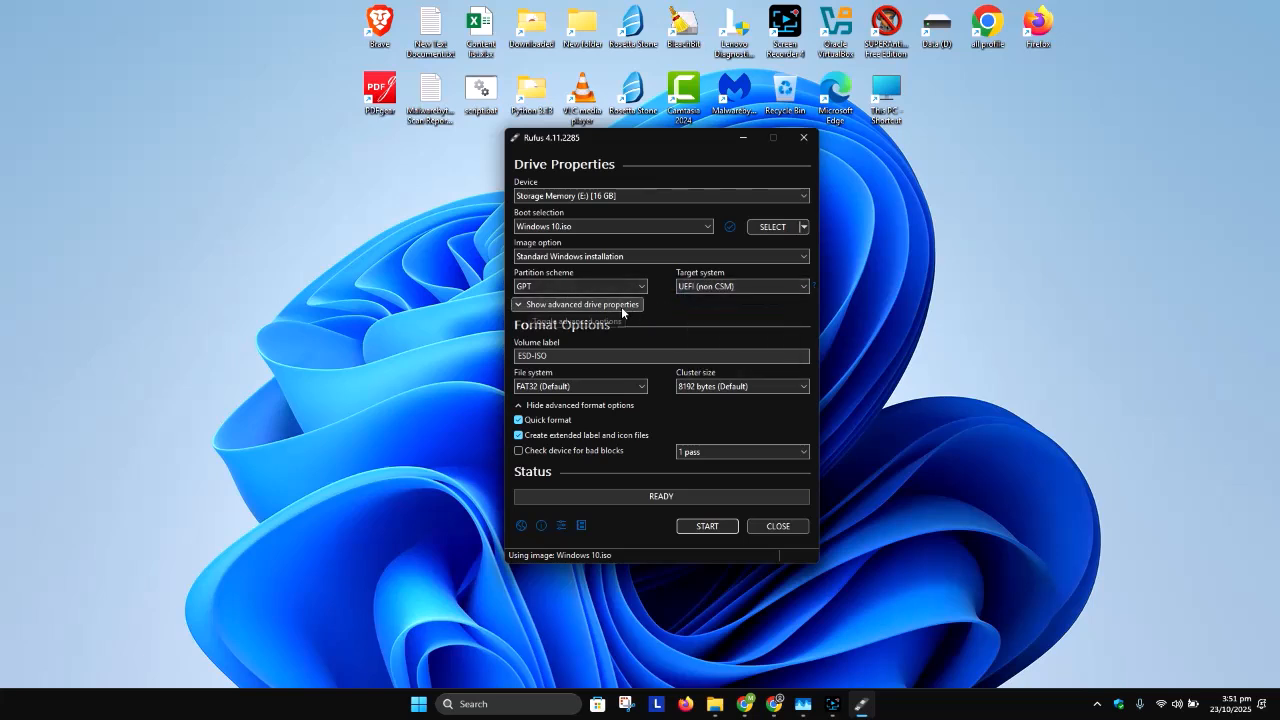
- Check the advanced drive properties, collapse them again, and set the volume label to "Storage device"
click(582, 307)
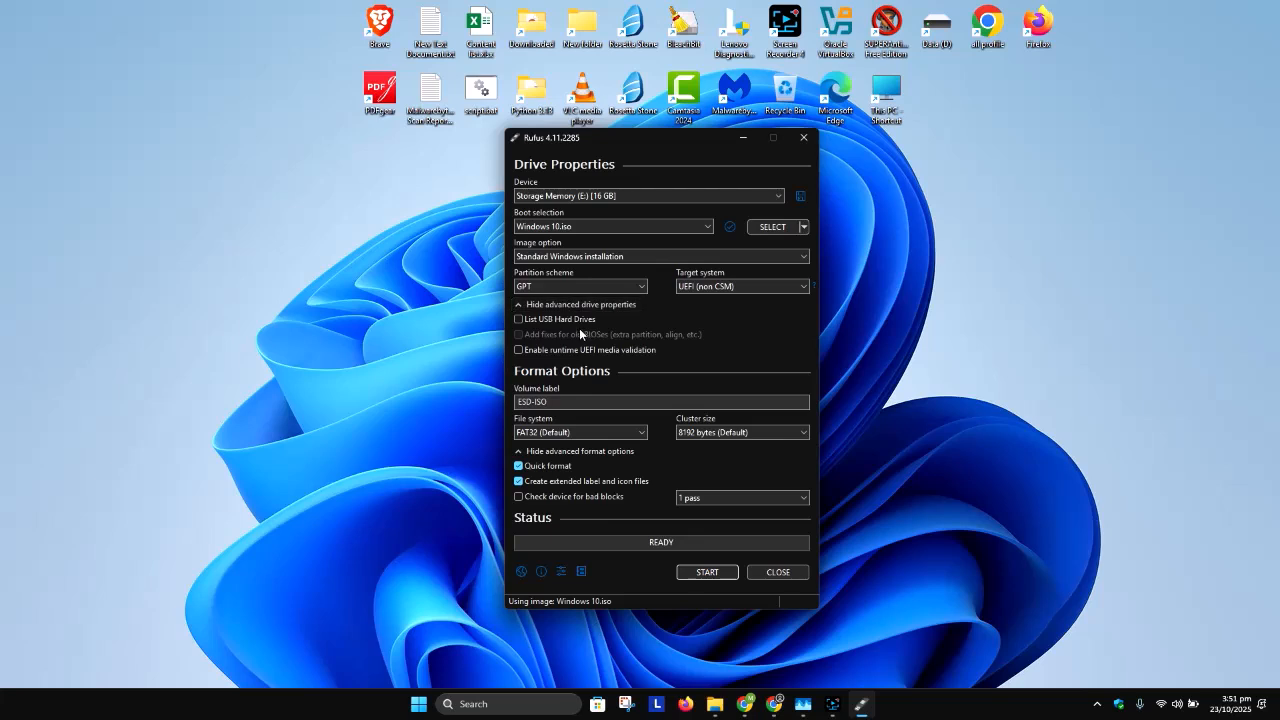
click(532, 305)
drag(550, 355, 516, 356)
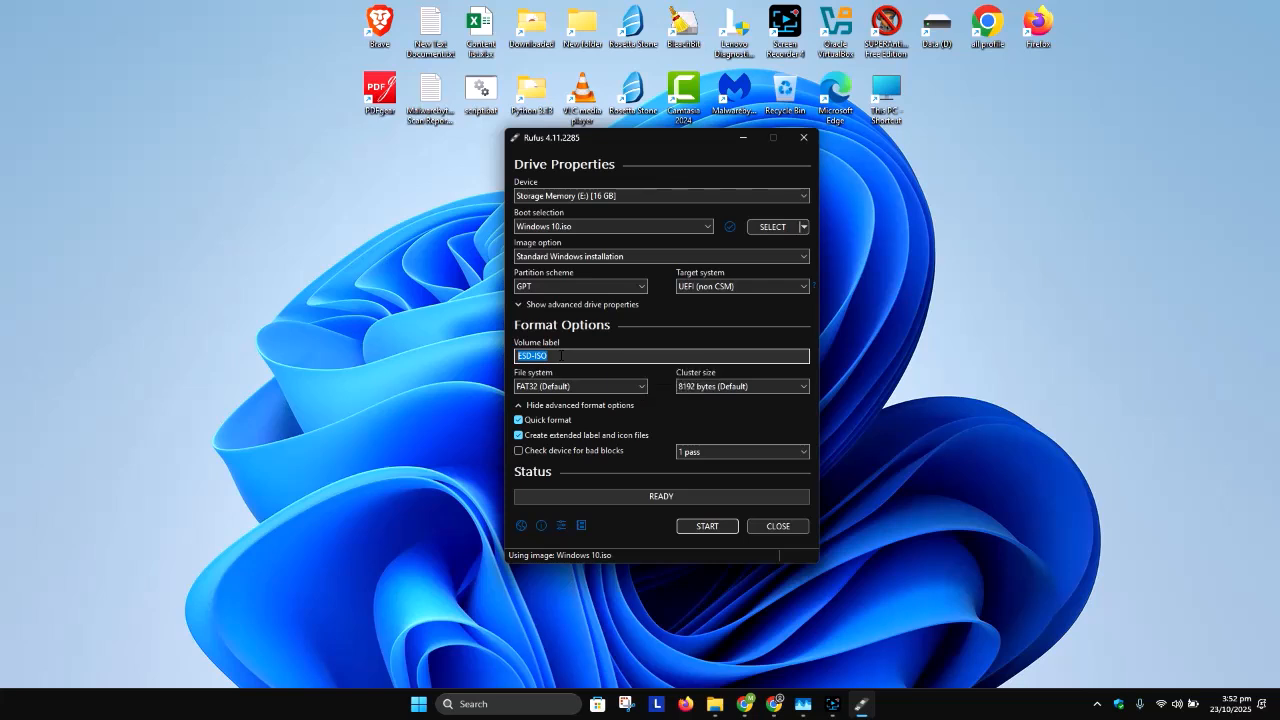
text(Storage device)
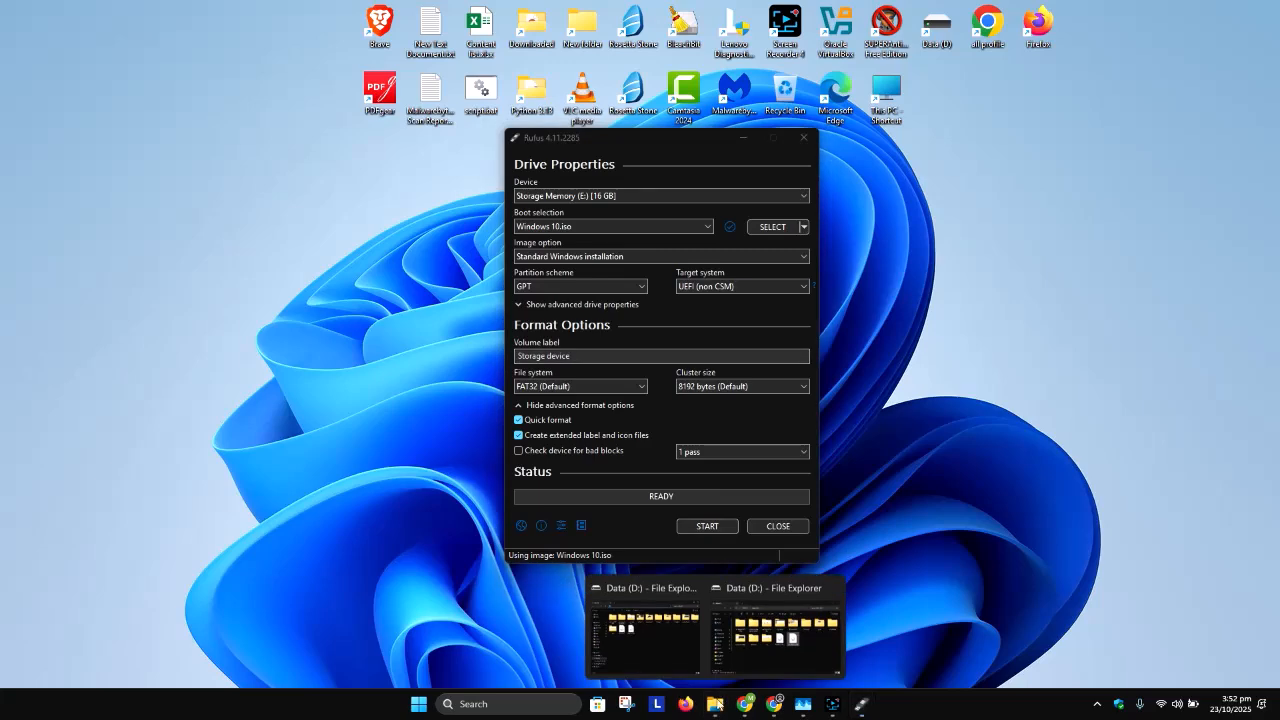
- Check the contents of Storage Memory (E:) in File Explorer, then minimize it to return to Rufus
click(658, 643)
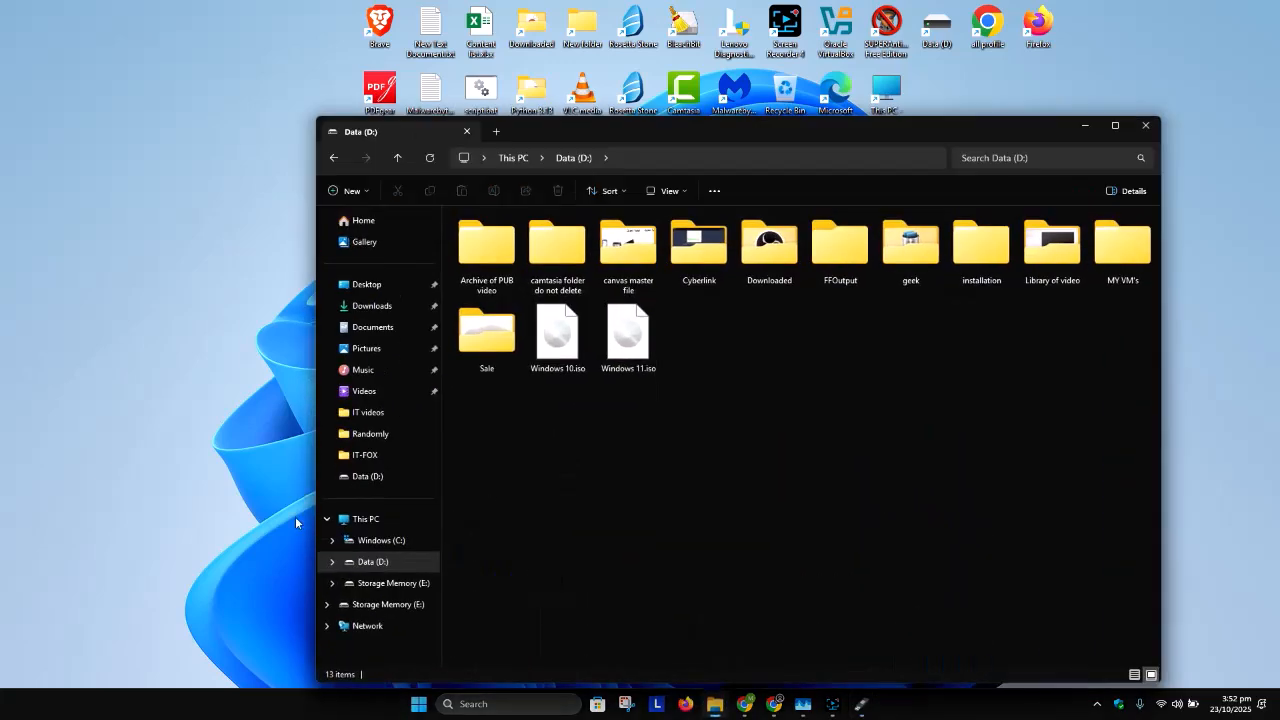
click(366, 519)
click(828, 260)
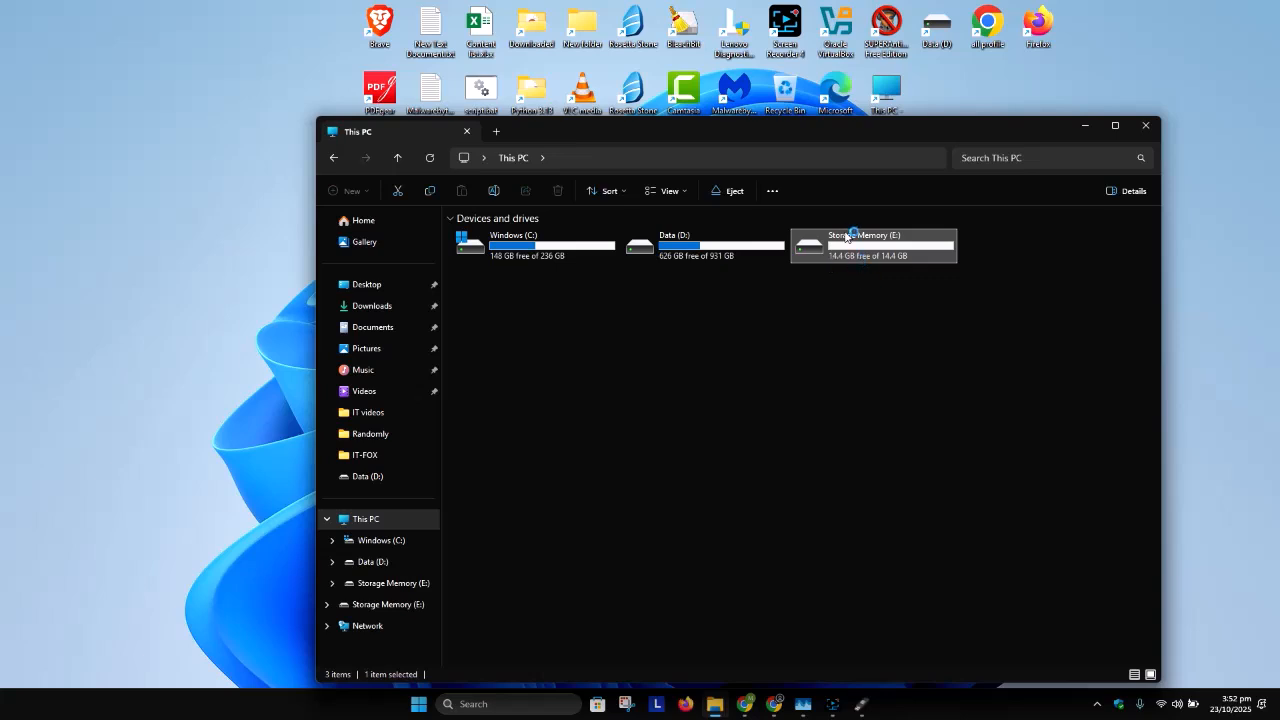
double_click(853, 247)
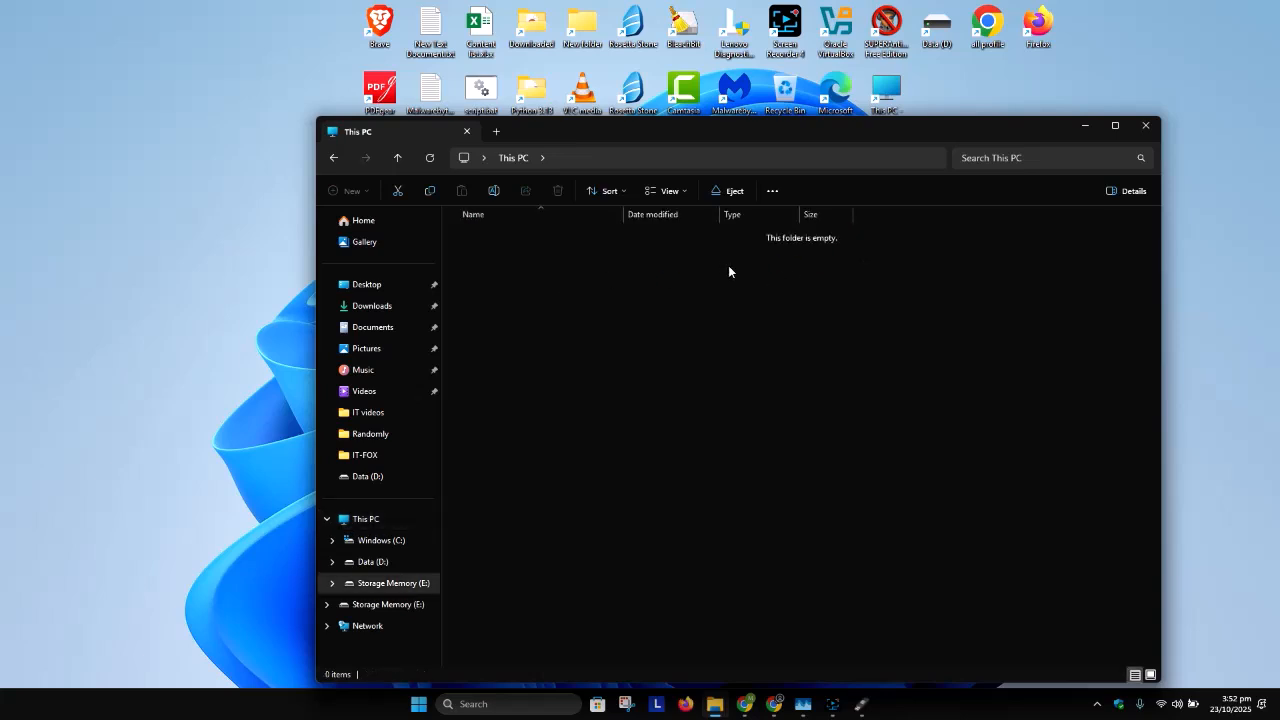
click(1084, 127)
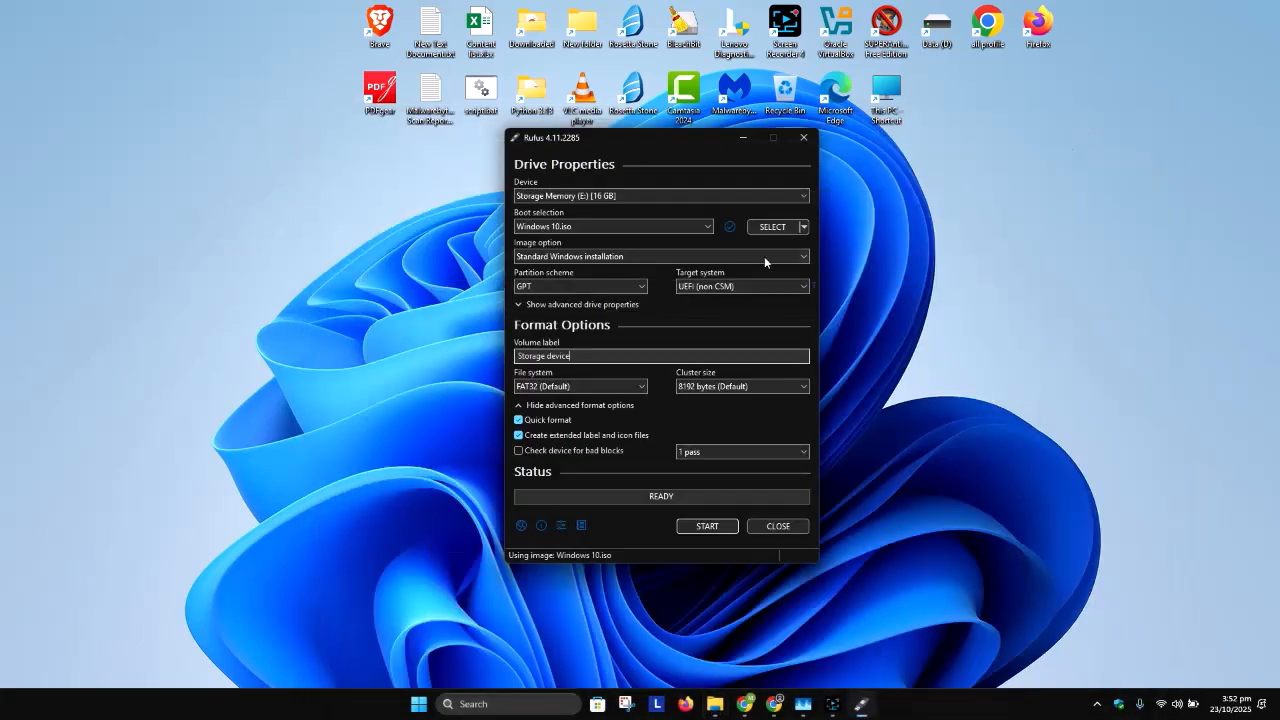
- Start the USB creation, accept the revoked bootloader warning, and customize Windows with a local account username, data collection disabled and BitLocker encryption disabled
click(704, 530)
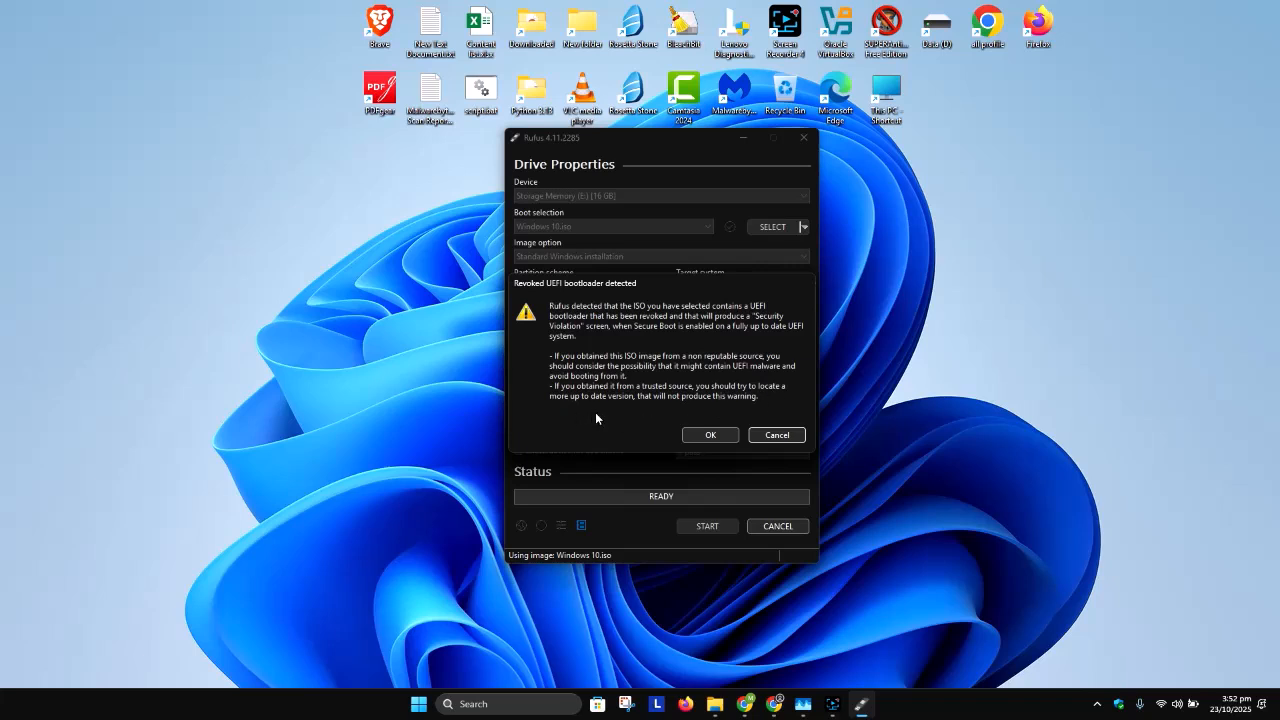
click(710, 436)
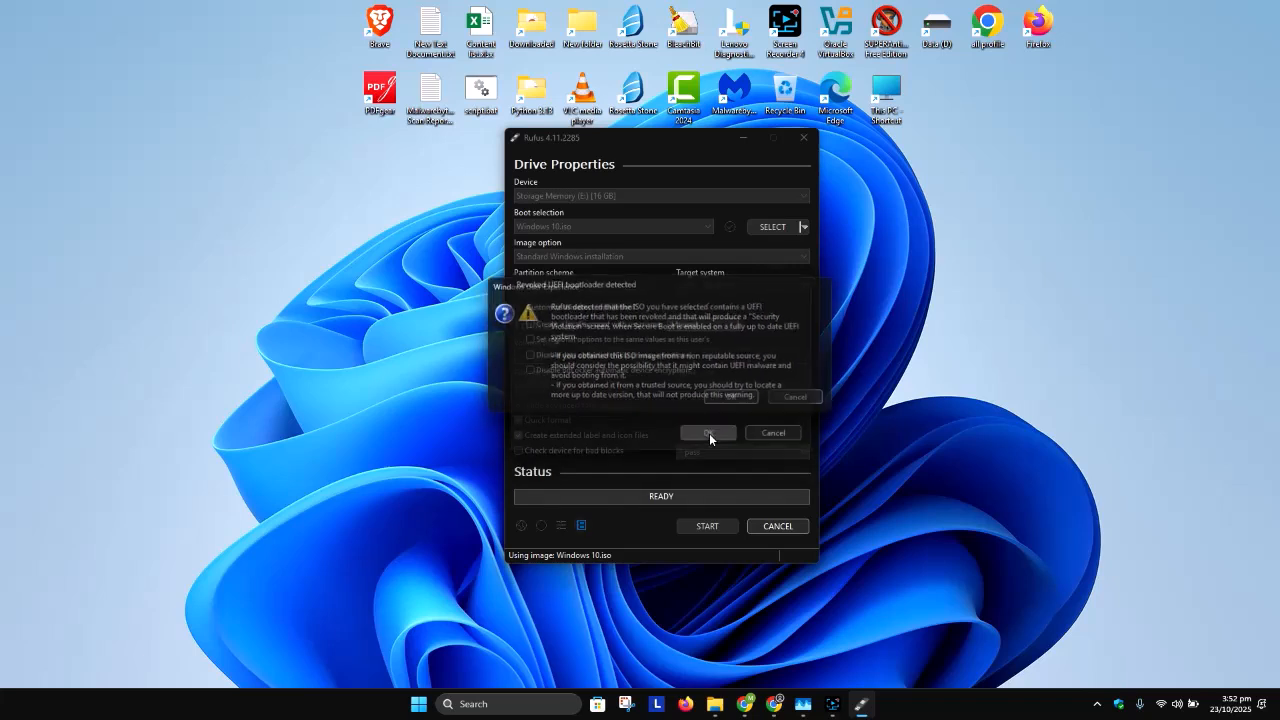
double_click(695, 325)
text(Marcos)
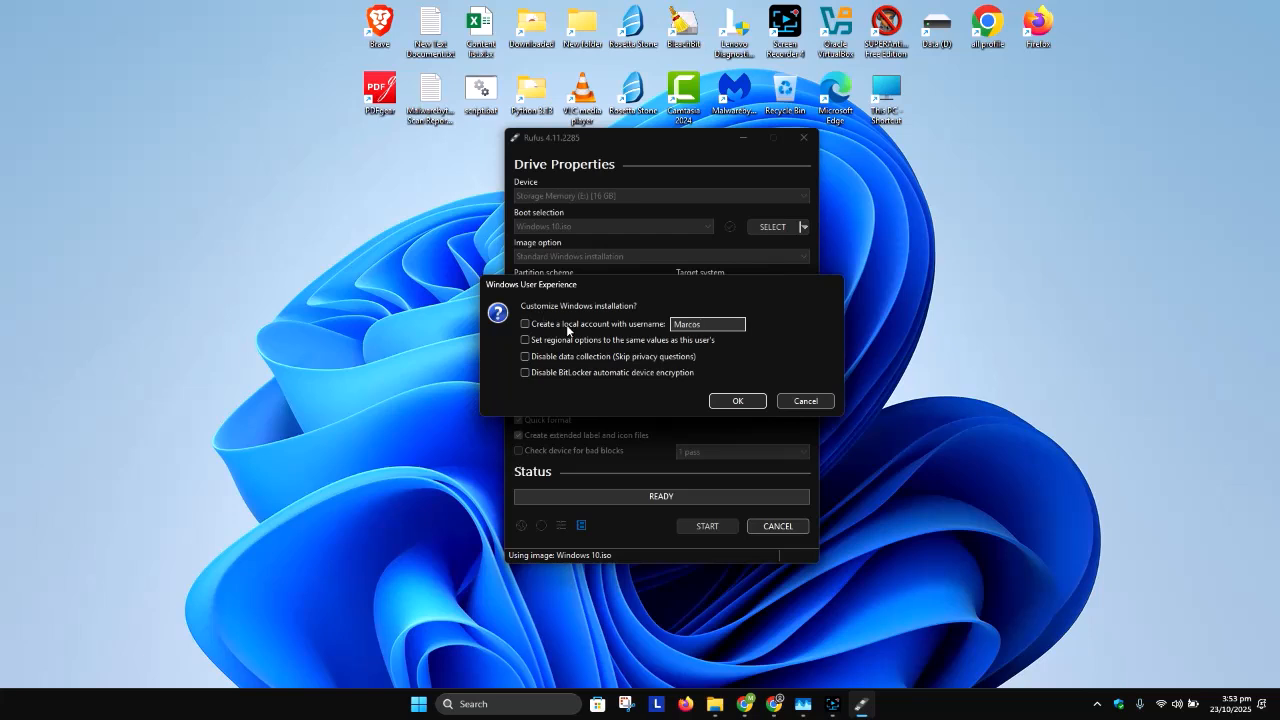
click(566, 324)
click(566, 360)
click(574, 372)
click(740, 402)
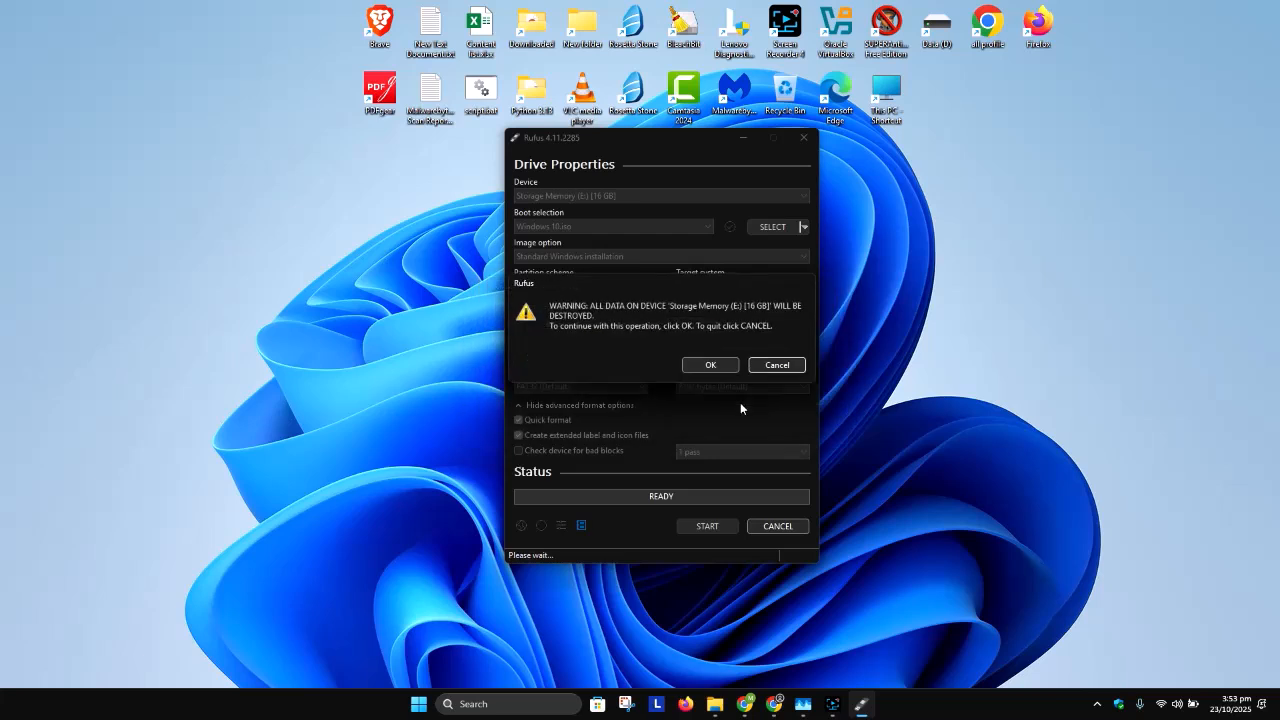
- Confirm erasing all data on Storage Memory (E:) [16 GB] and let Rufus write the Windows 10 image to it
click(703, 367)
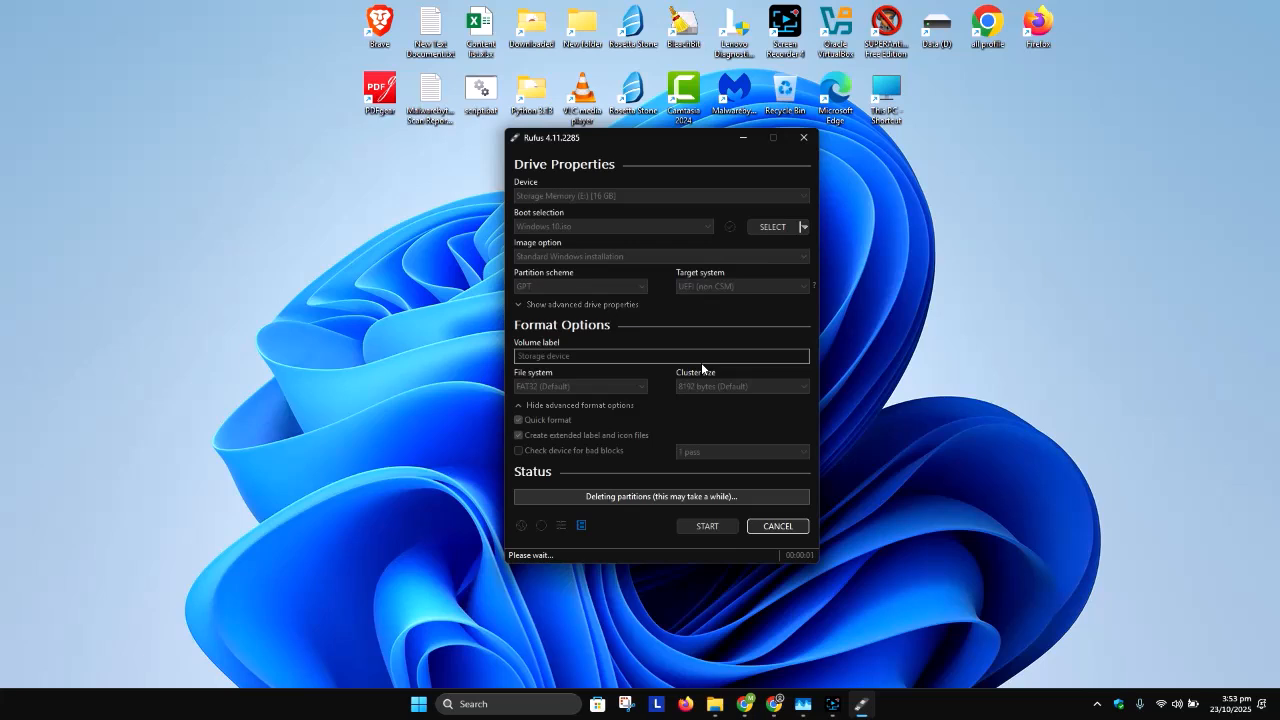
click(836, 704)
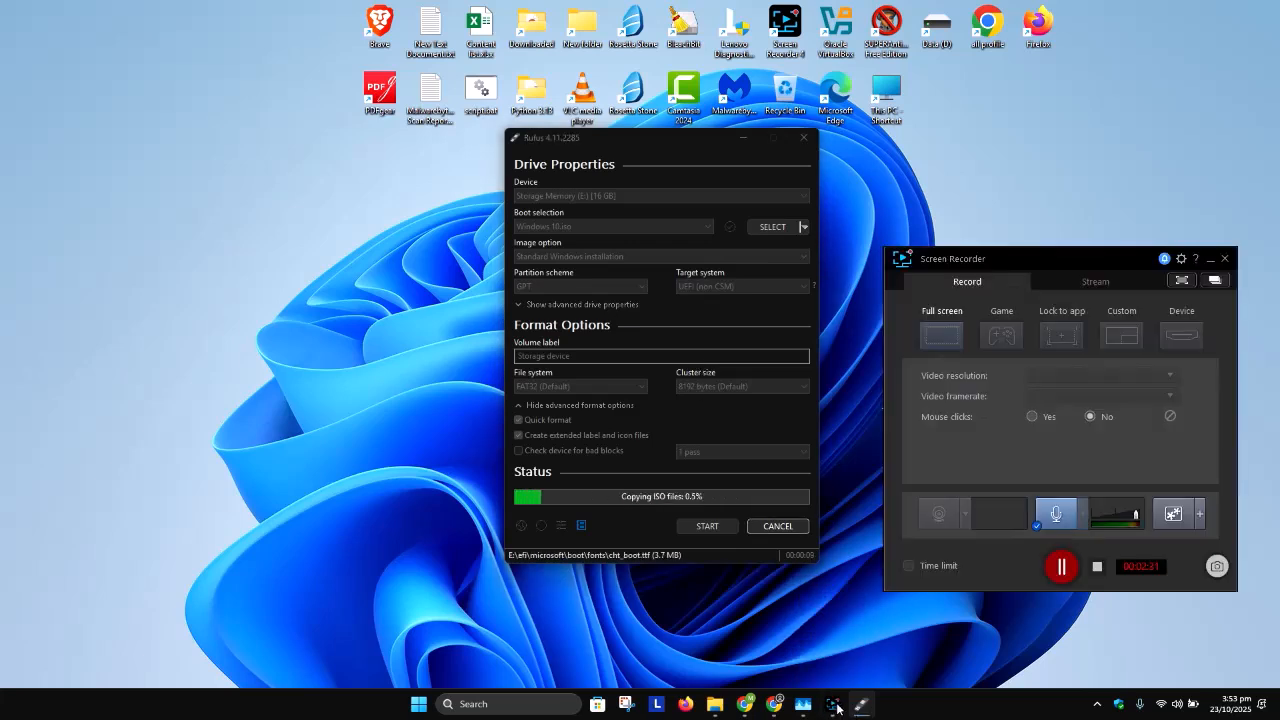
click(1196, 266)
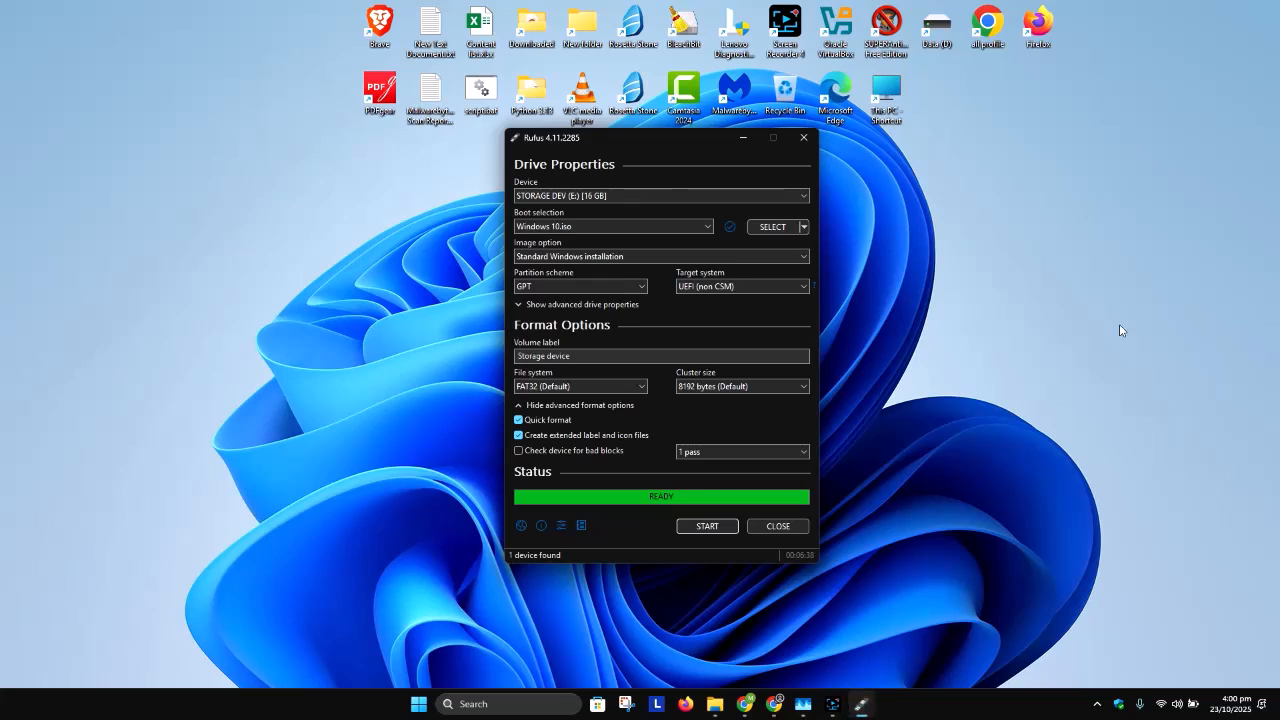
- Close Rufus and open the STORAGE DEV (E:) drive in File Explorer to check the installation files
click(772, 527)
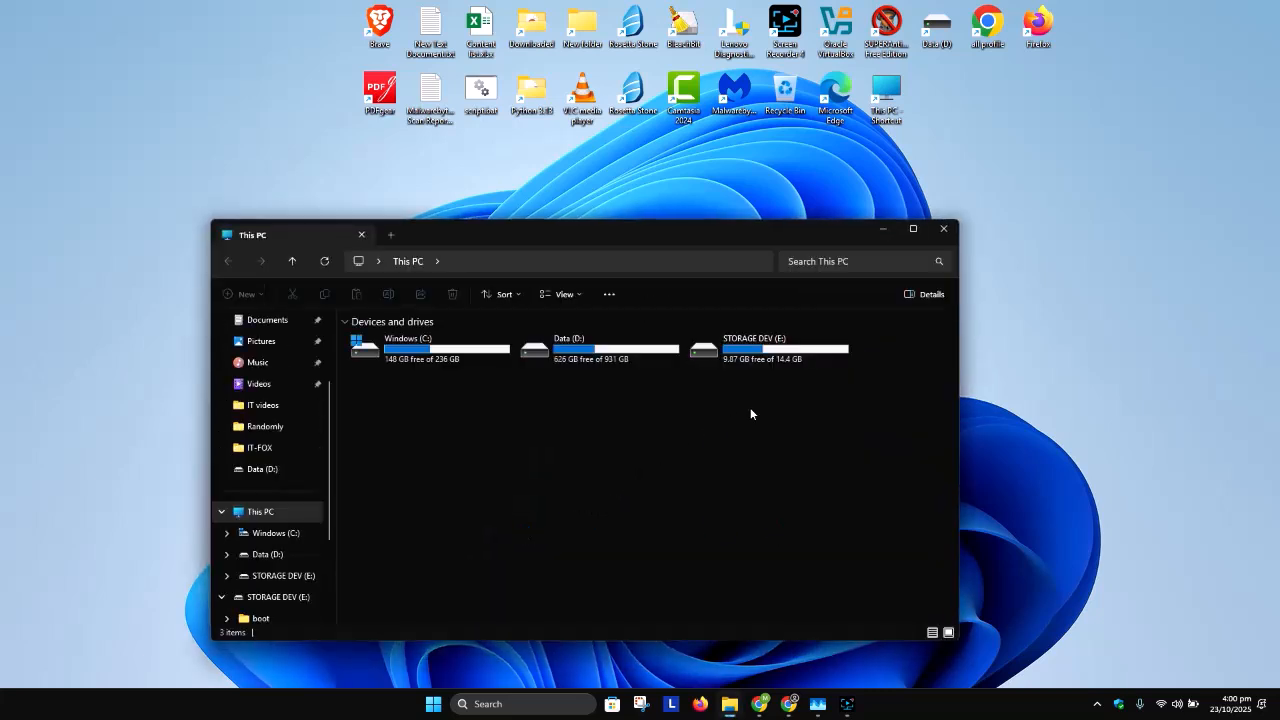
double_click(734, 356)
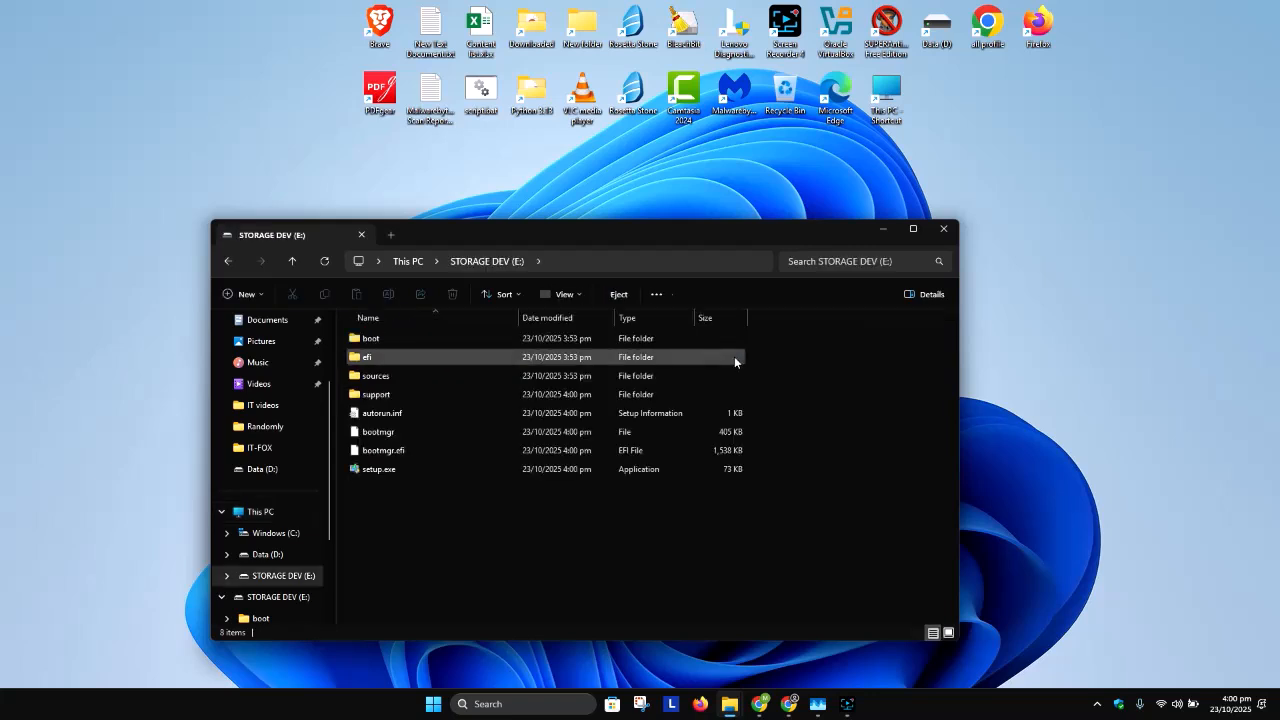